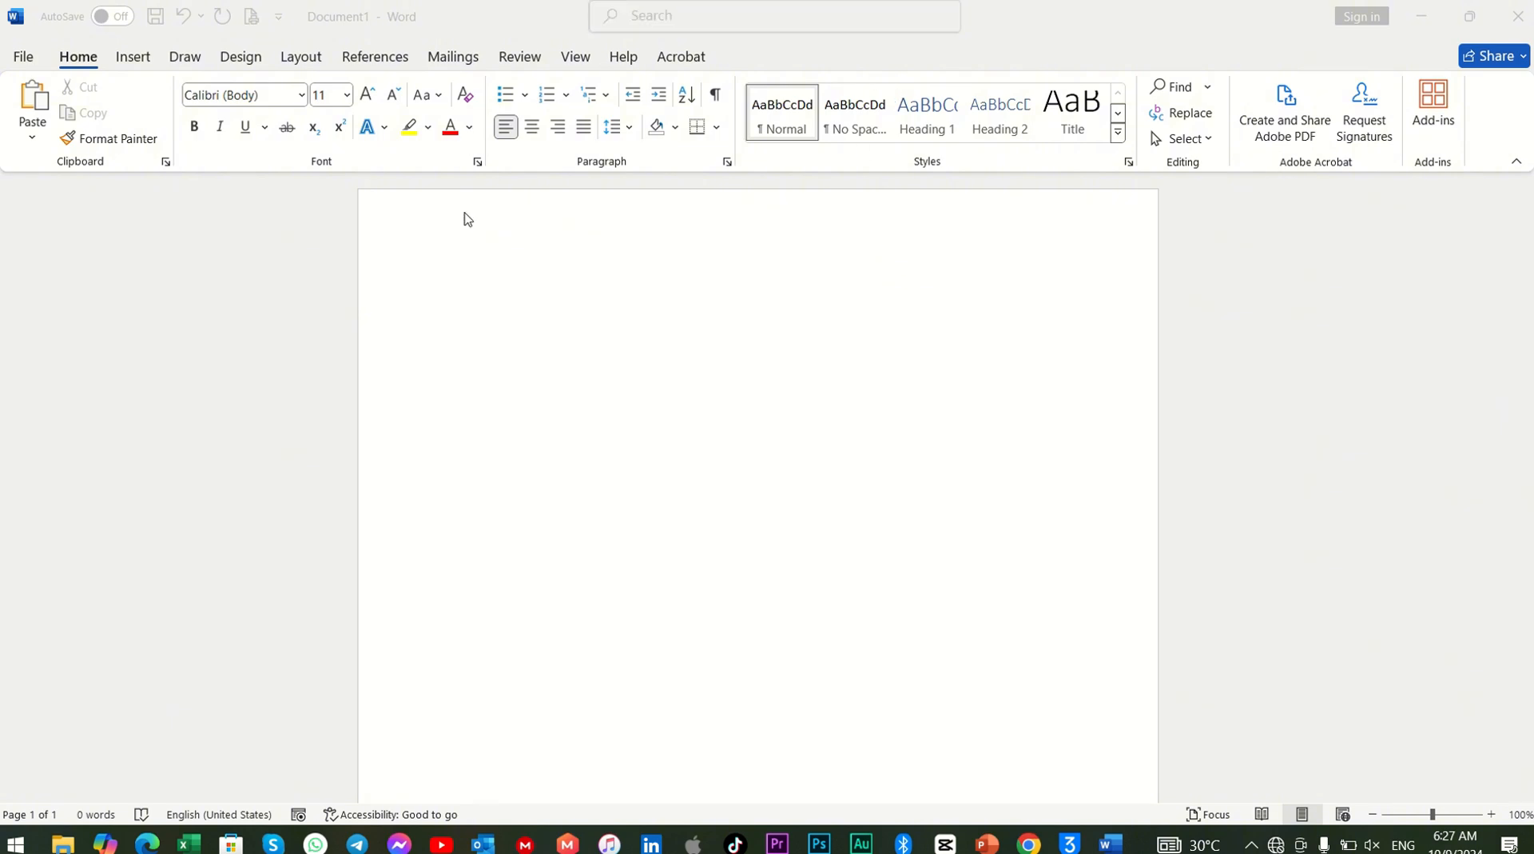
# Set the blank document's font to AKbalthom KhmerHand at size 14.
pyautogui.click(652, 362)
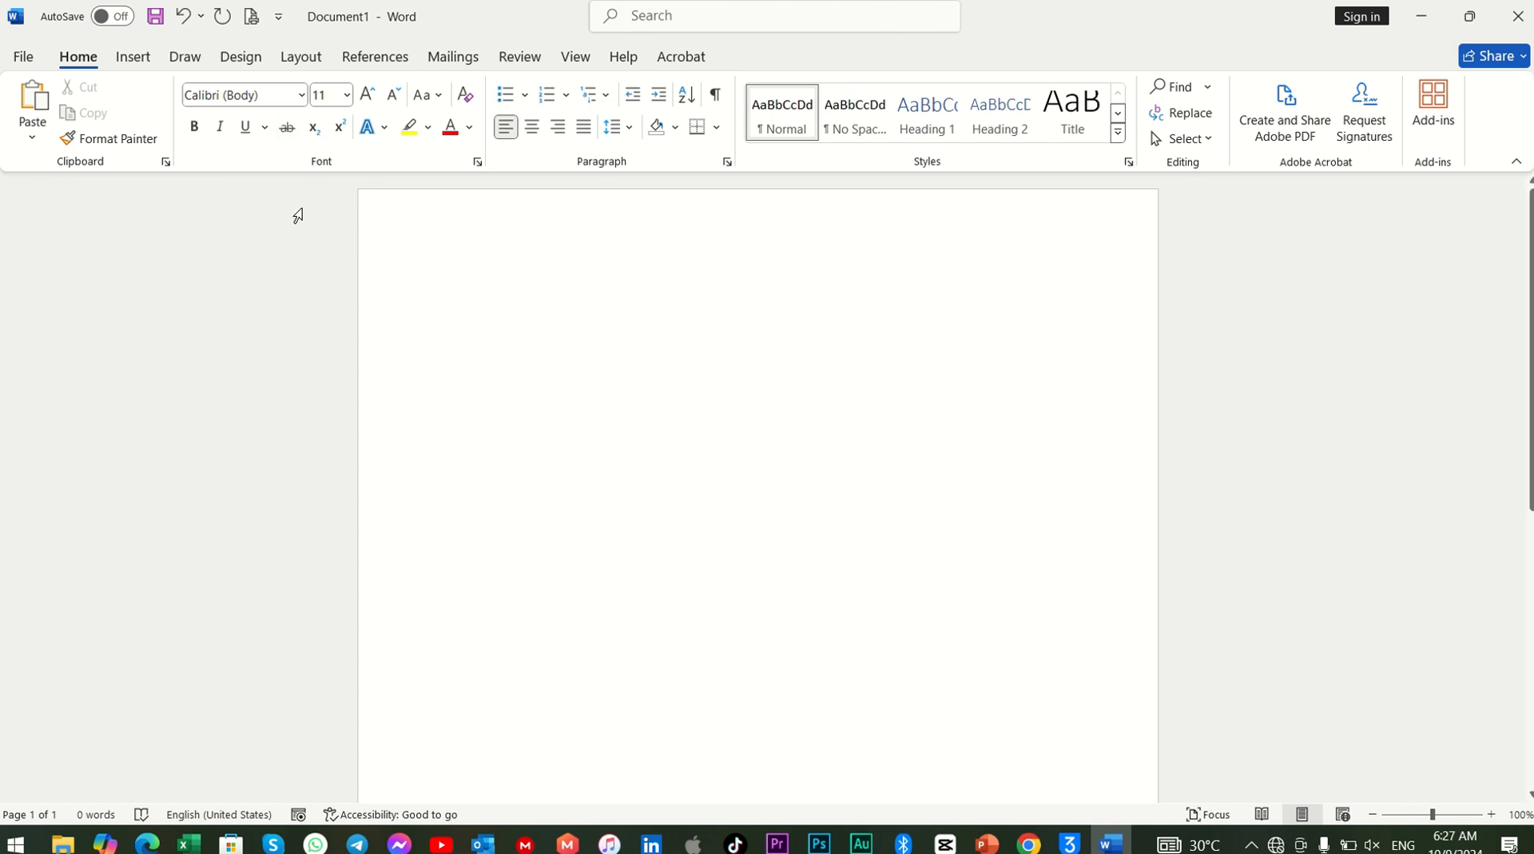
pyautogui.click(302, 95)
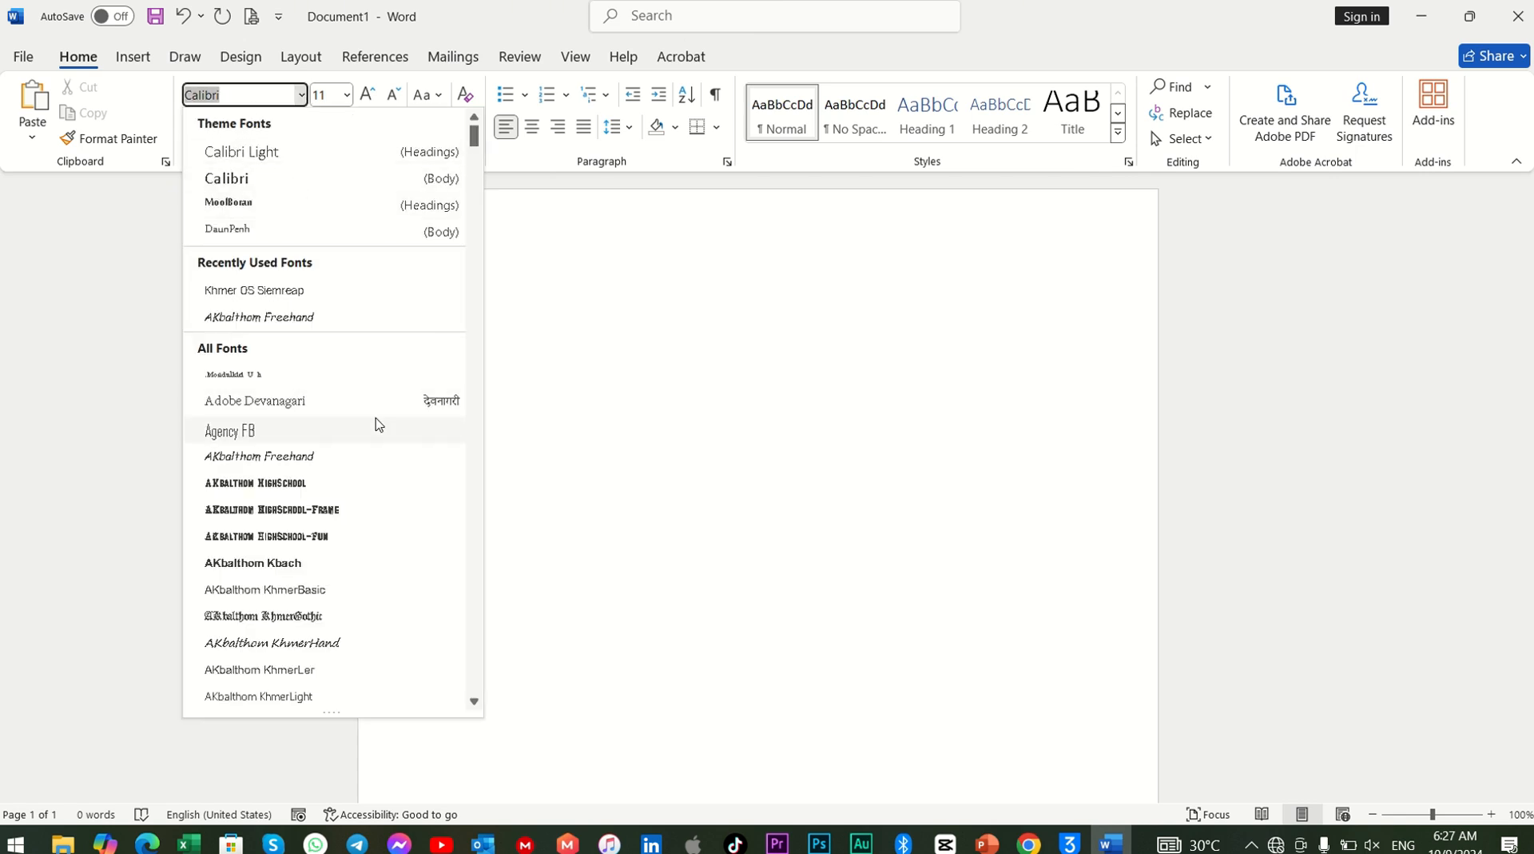
pyautogui.scroll(-3, 423, 475)
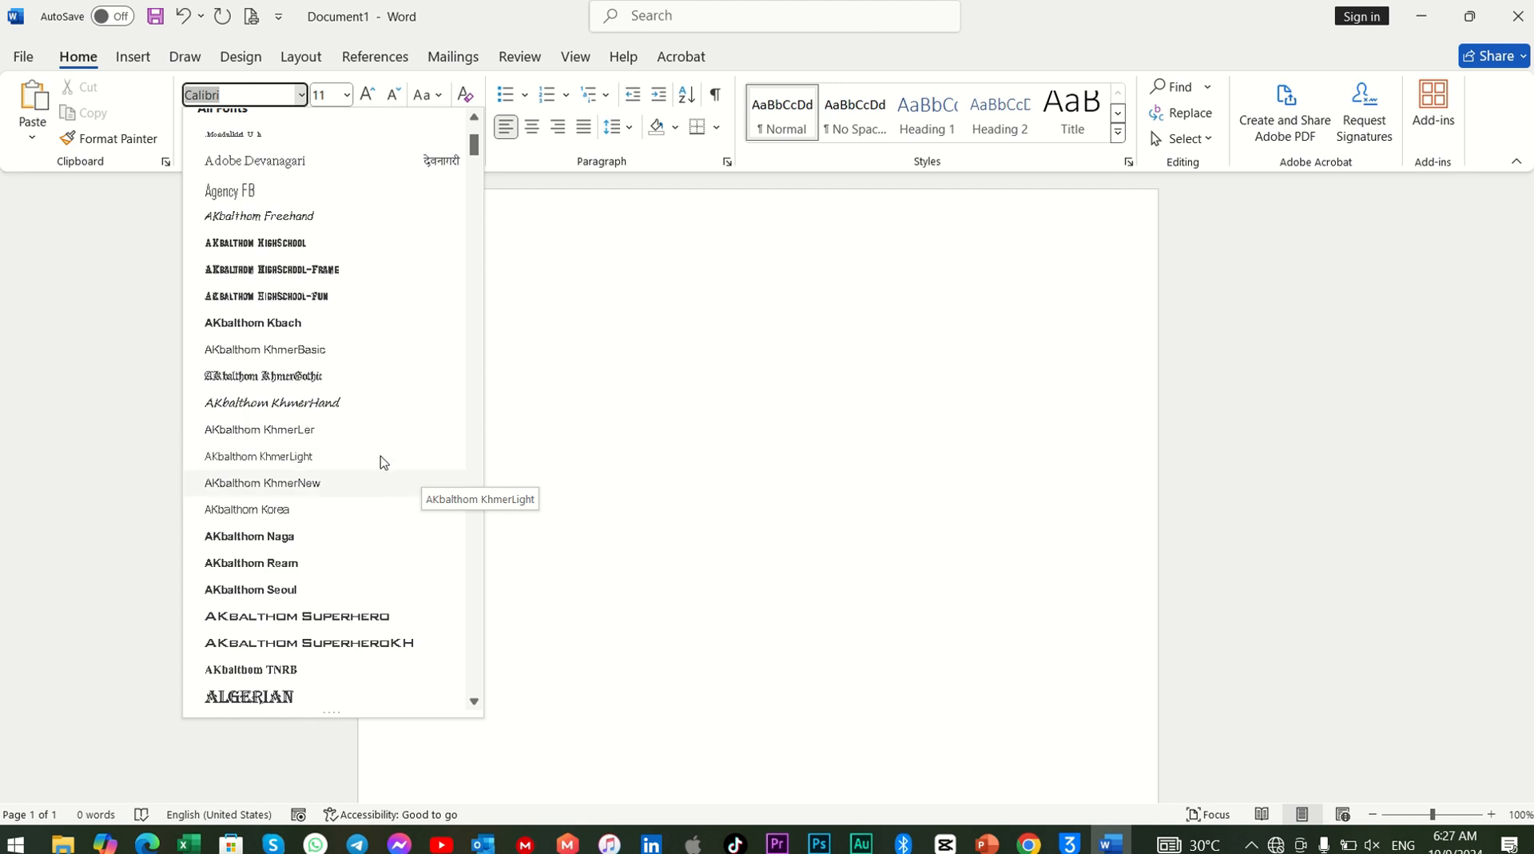
pyautogui.click(236, 404)
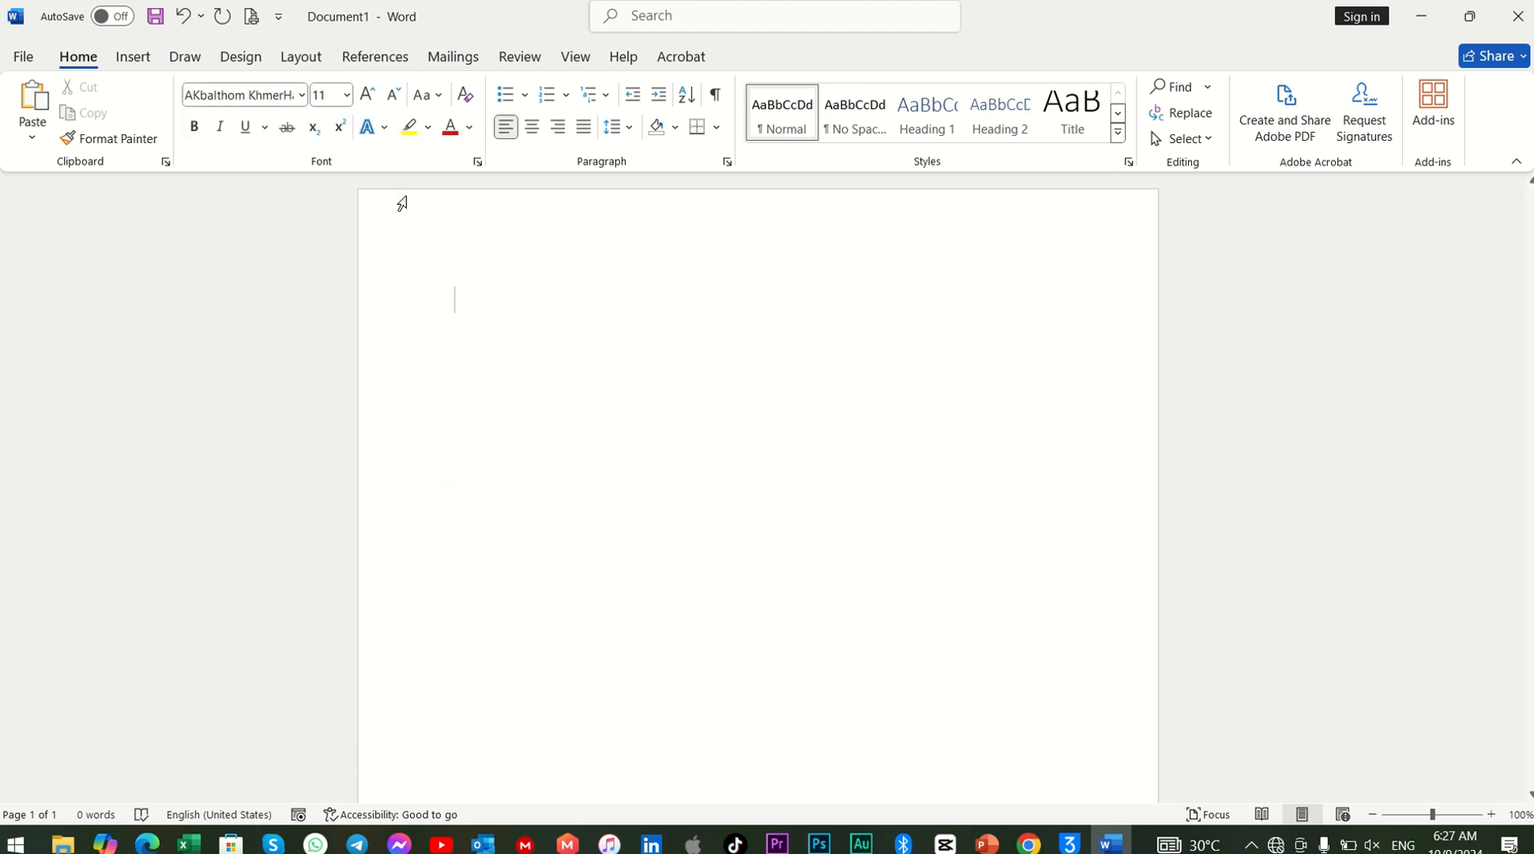
pyautogui.click(346, 98)
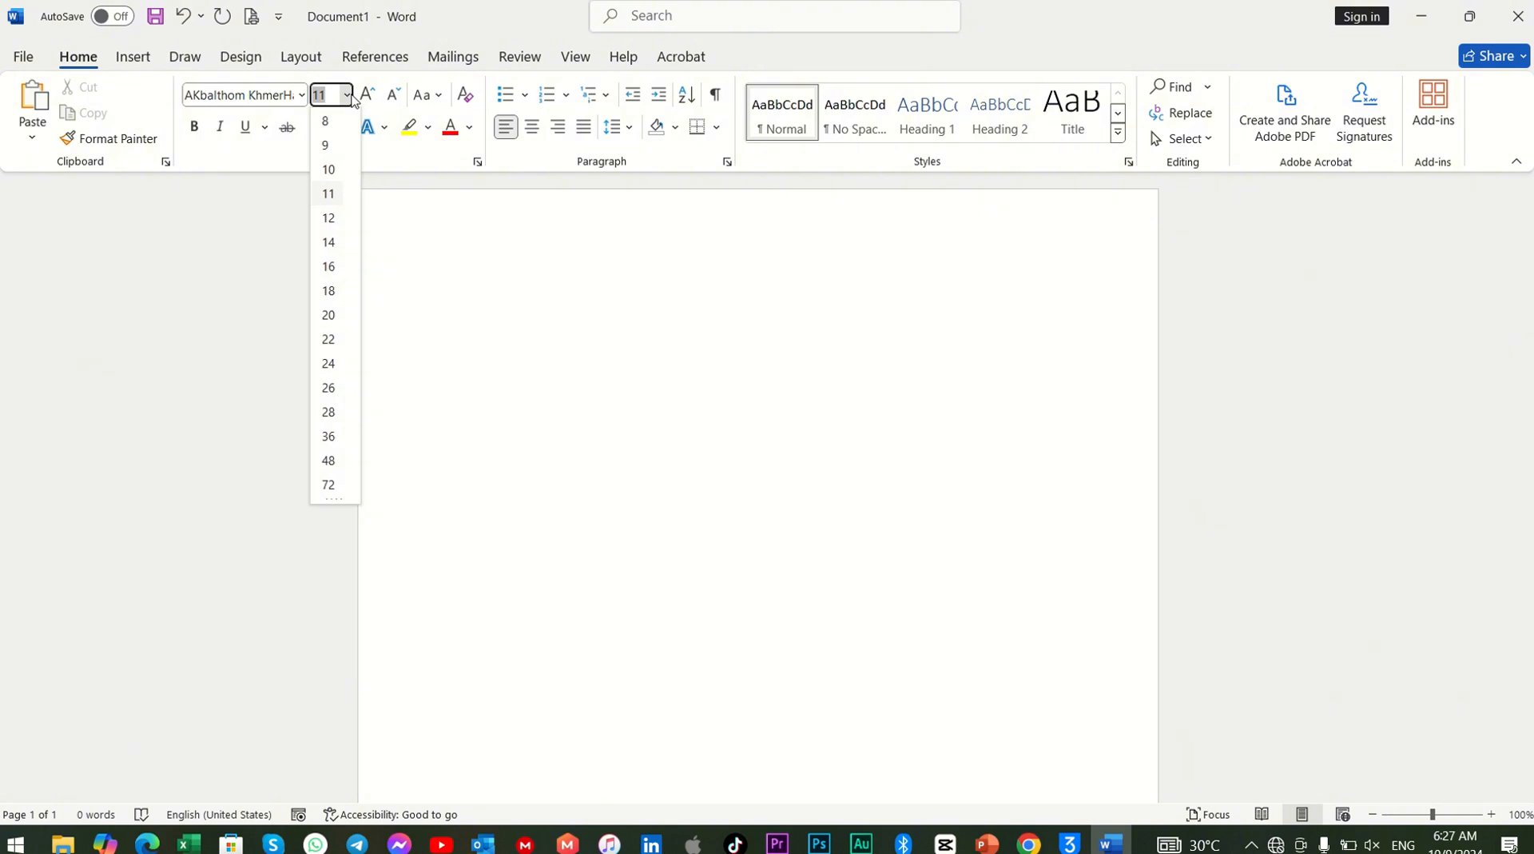
pyautogui.click(334, 243)
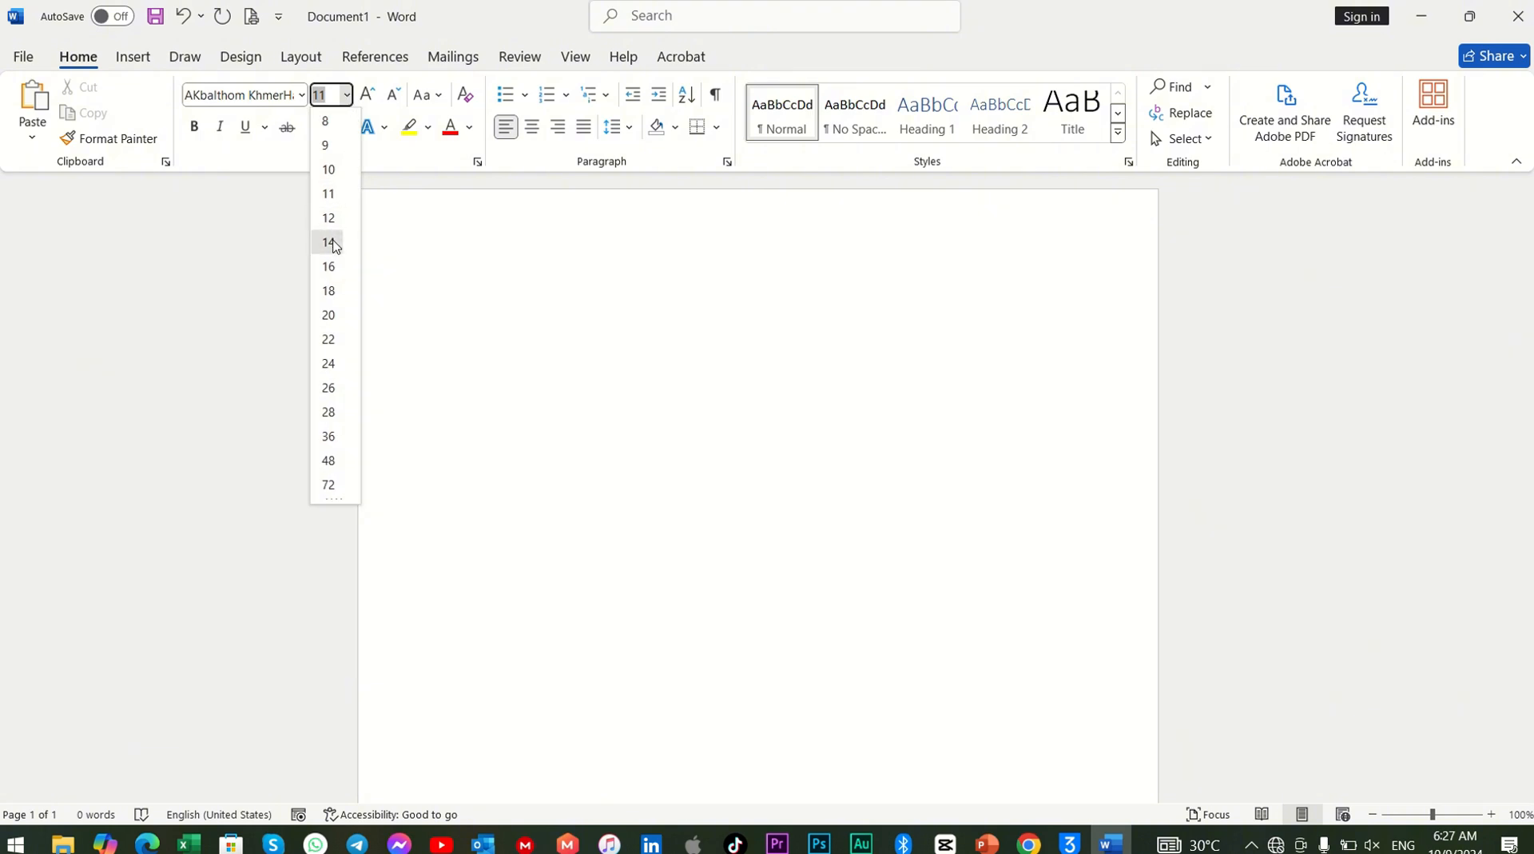
# Switch the input language to Khmer and centre the first paragraph.
pyautogui.click(1404, 844)
pyautogui.click(1372, 742)
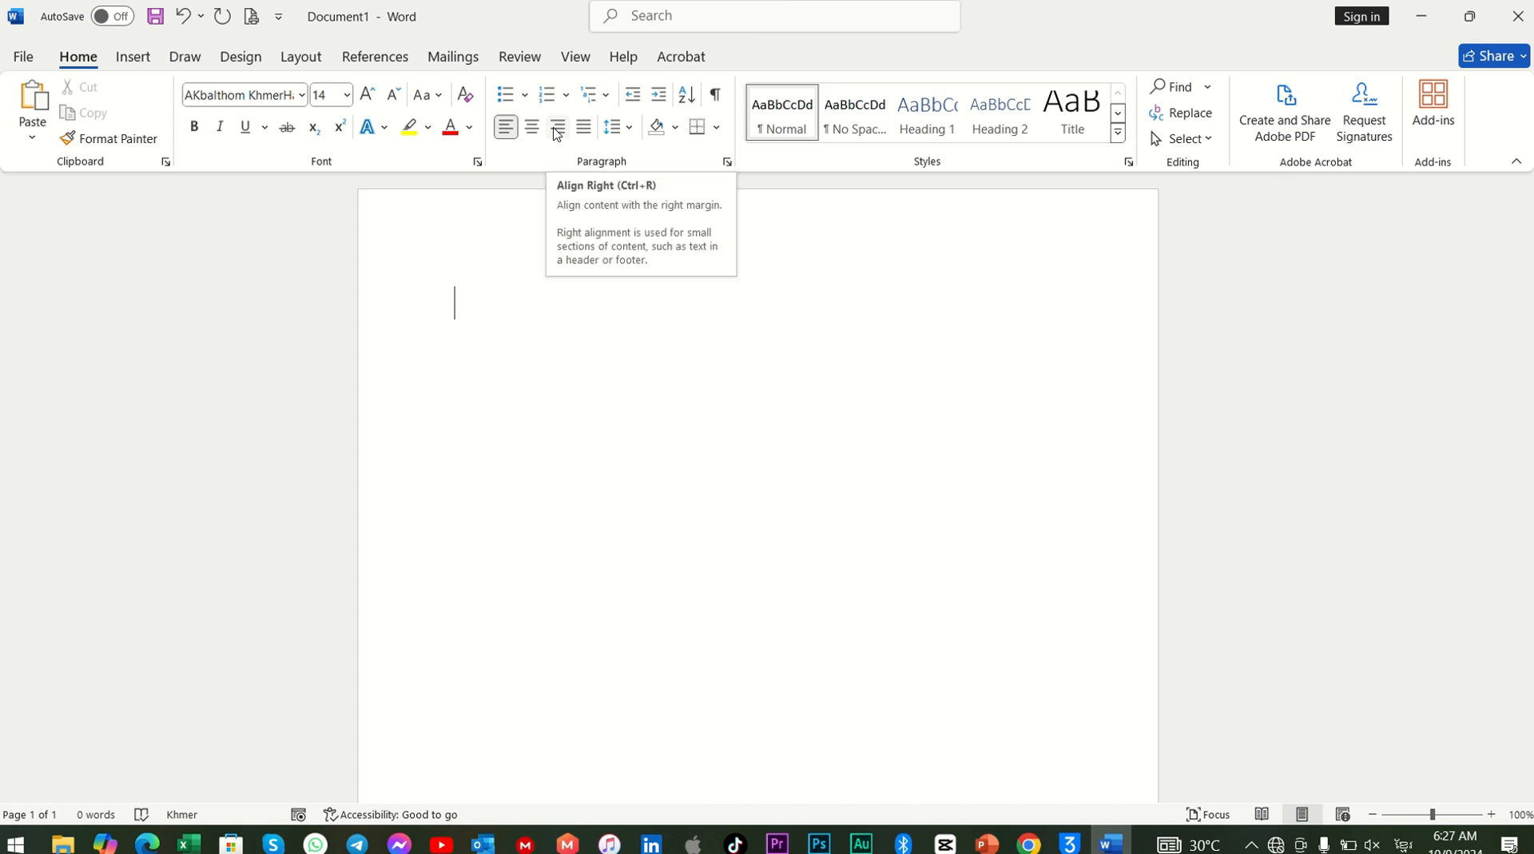
pyautogui.click(529, 128)
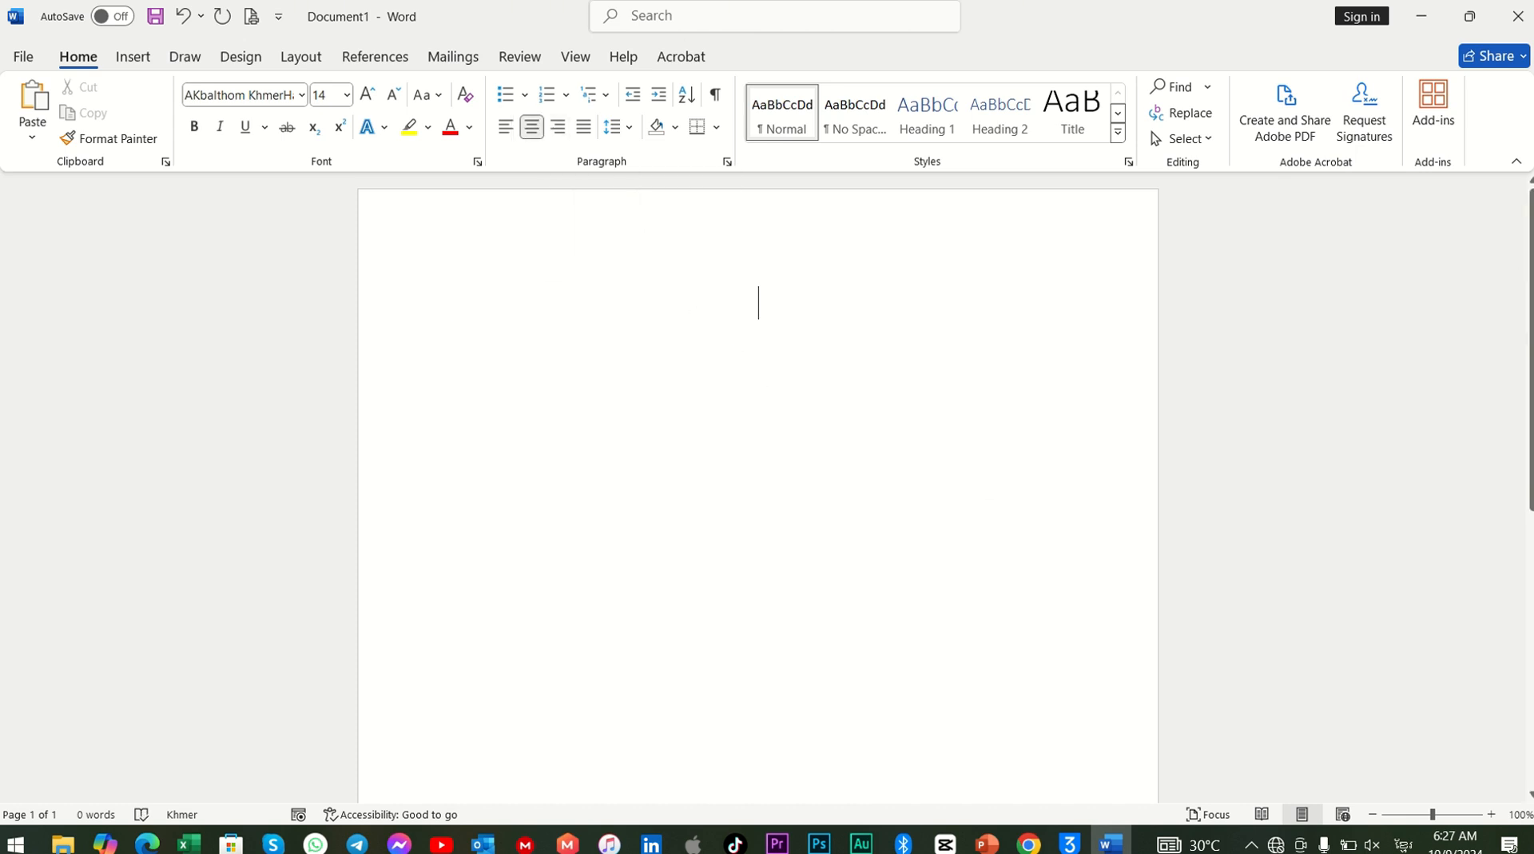
# Enter the heading "ព្រះរាជាណាចក្រកម្ពុជា" on the first line and start a new line.
pyautogui.write('ព្រះ')
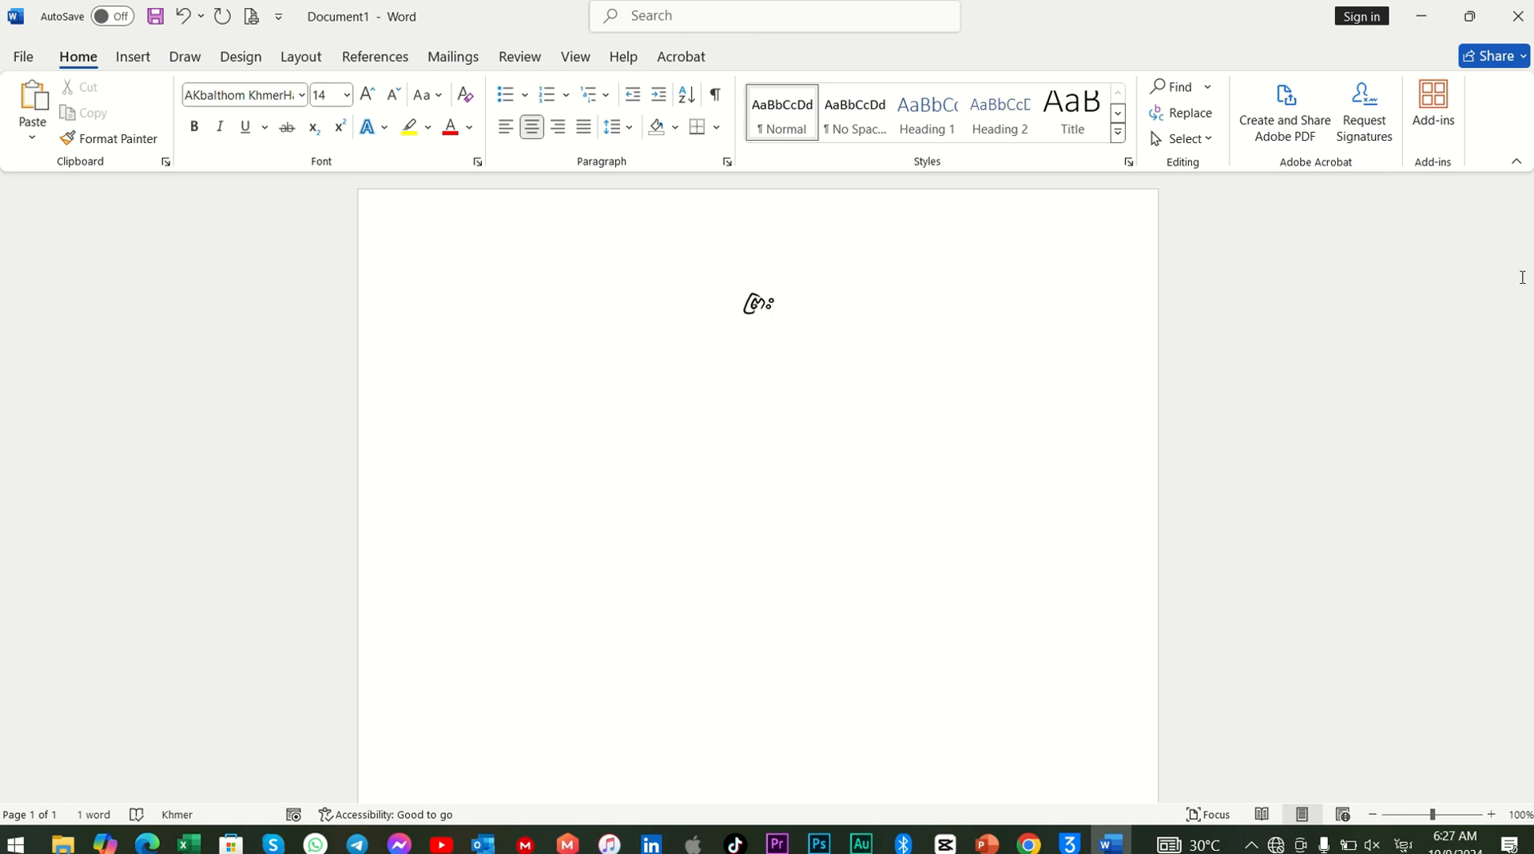
pyautogui.write('រាជាណាចក្')
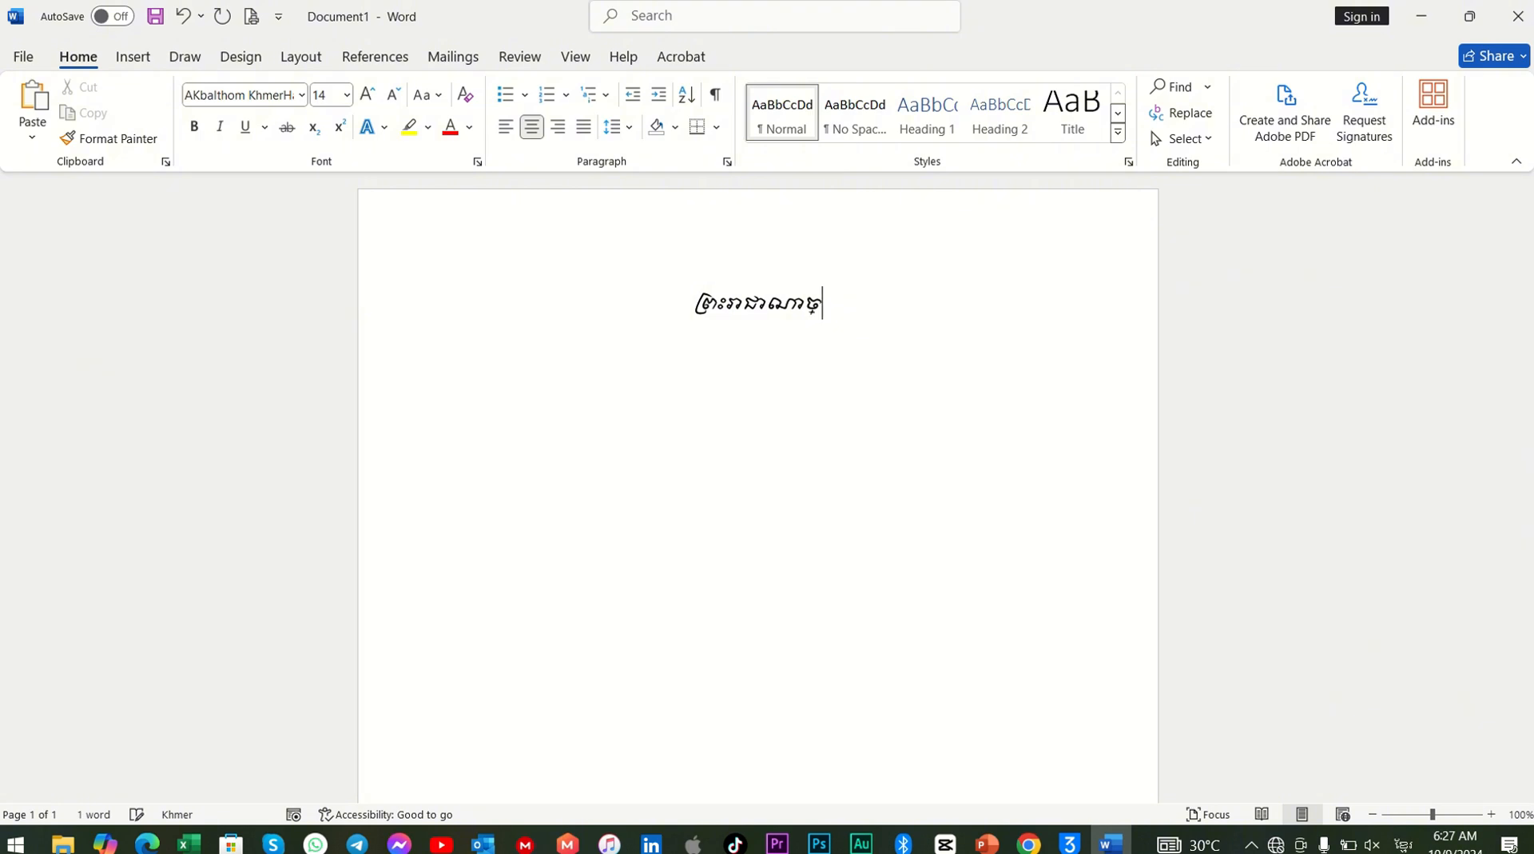
pyautogui.write('រ')
pyautogui.write('ក្រ')
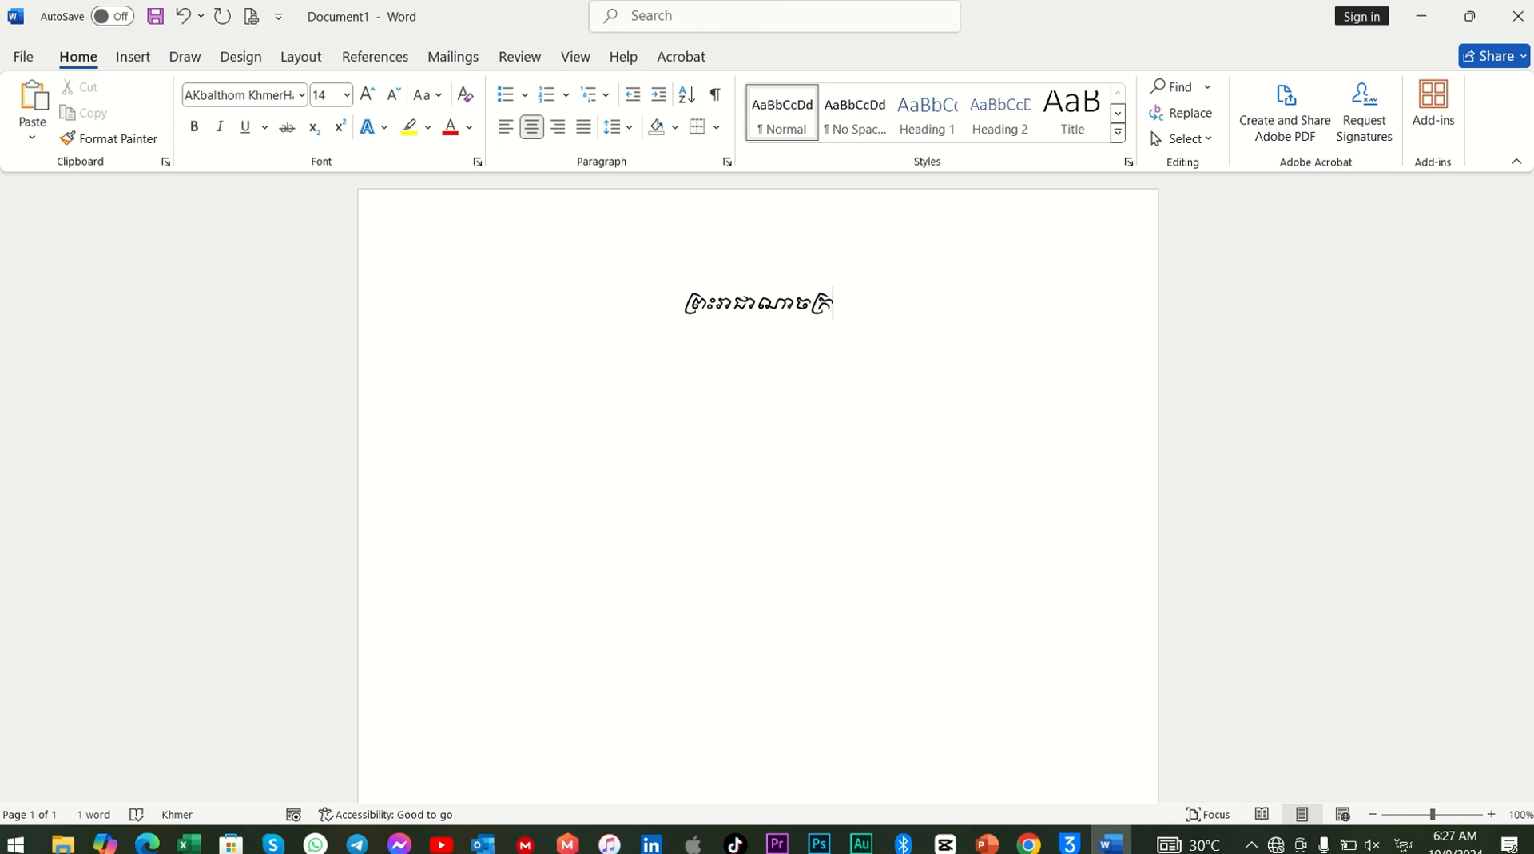
pyautogui.write('កម្ព')
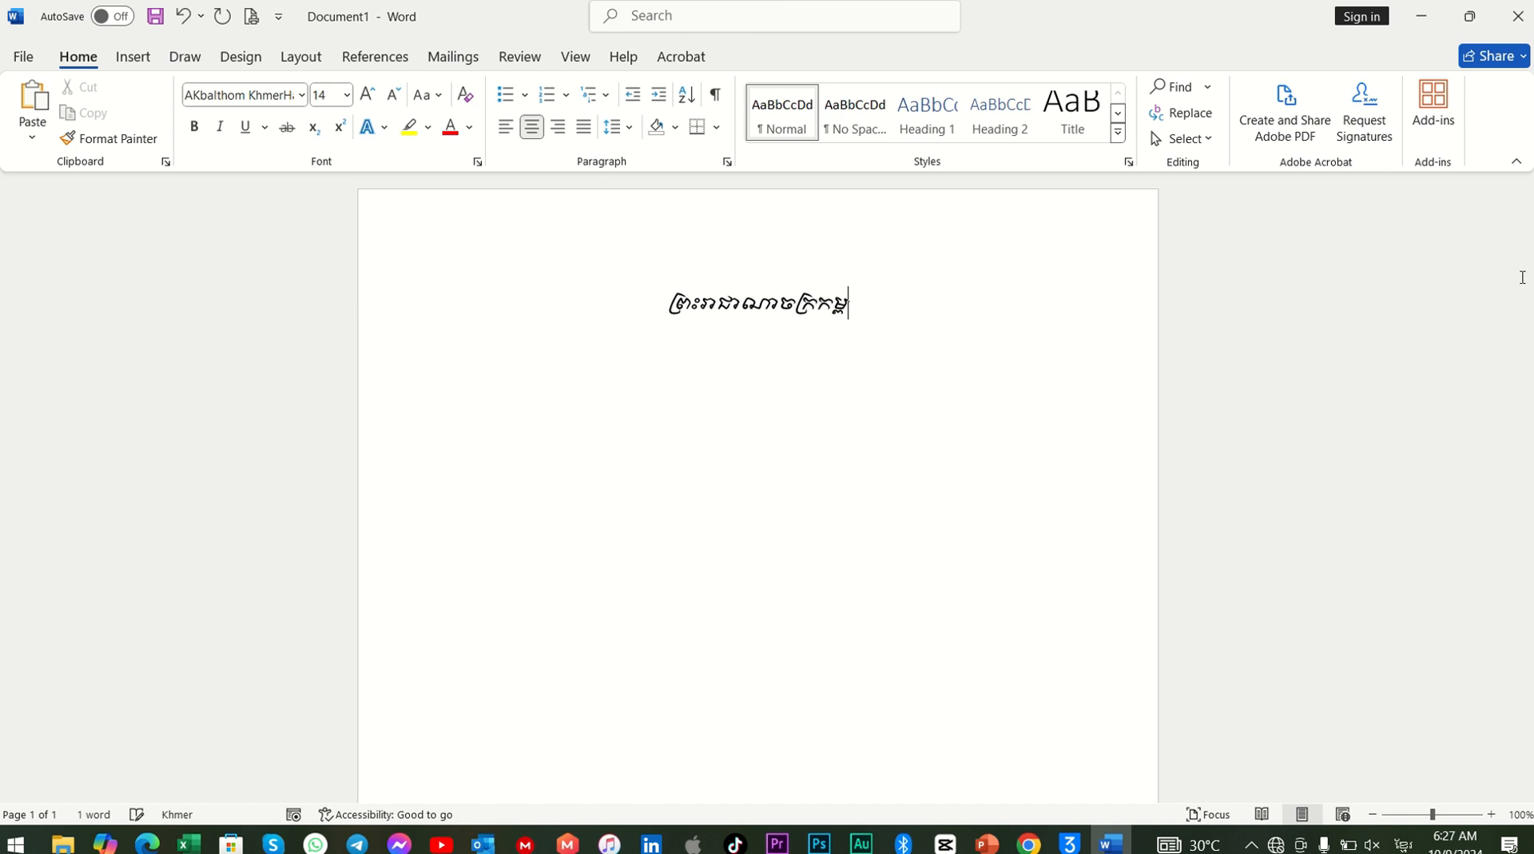
pyautogui.write('ុជា')
pyautogui.press('Return')
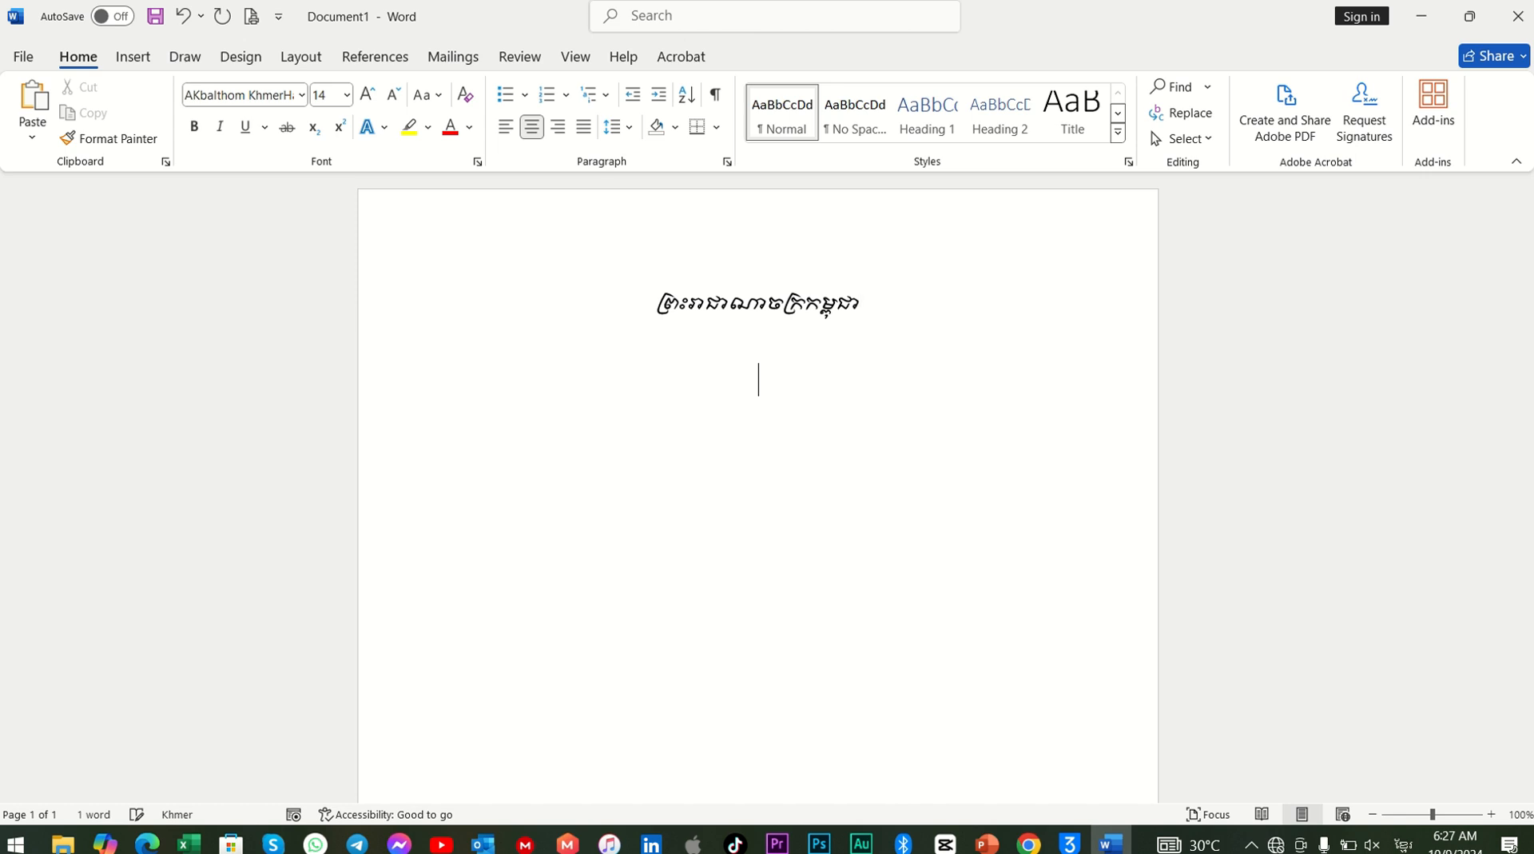
# Enter "ជាតិ សាសនា ព្រះមហាក្សត្រ" on the second line, correcting the spelling of its last word.
pyautogui.write('សា')
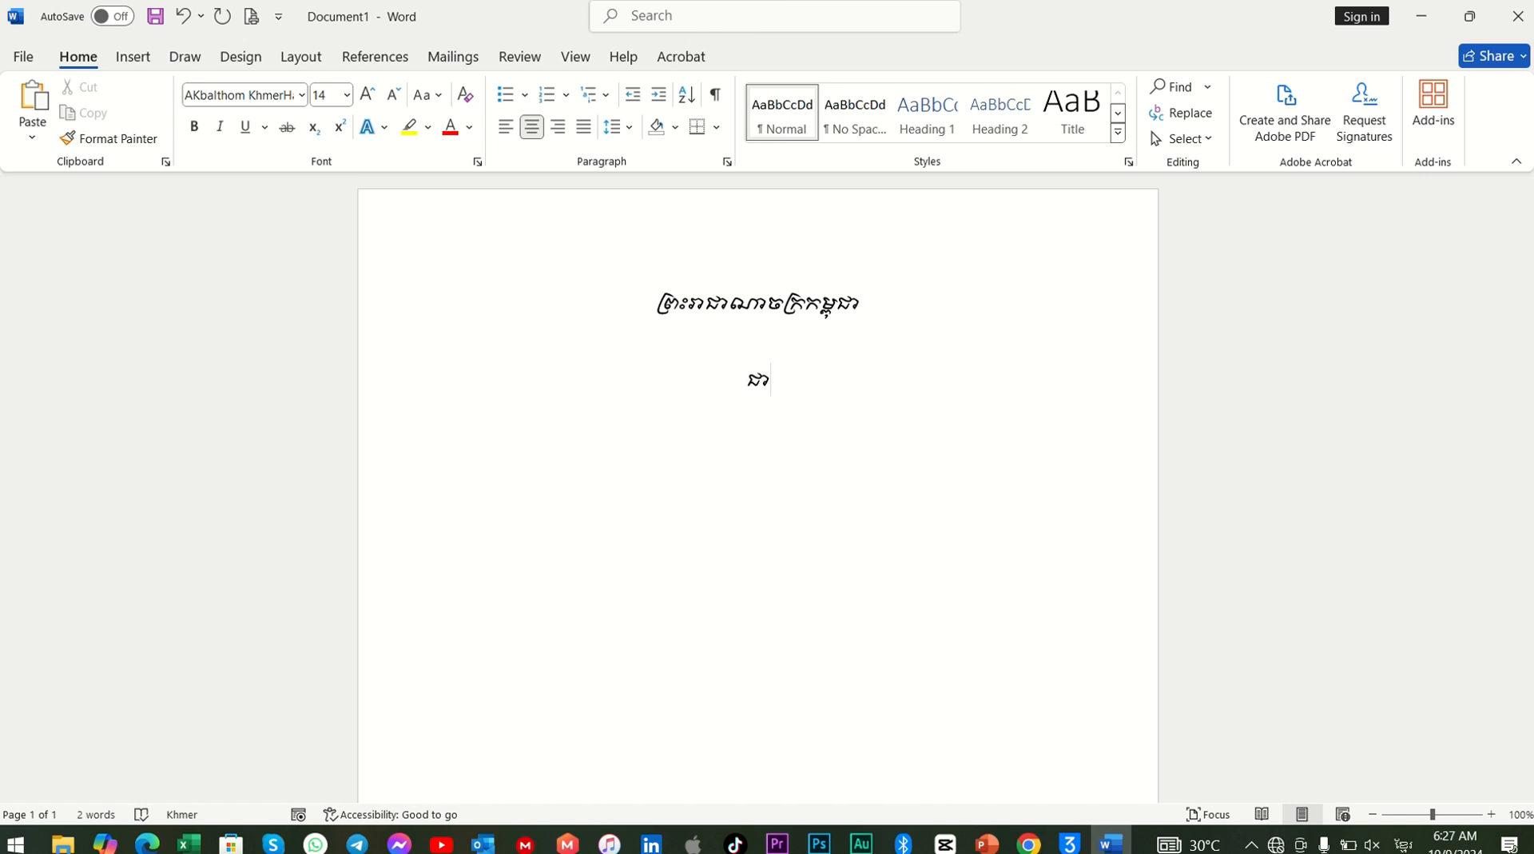
pyautogui.write('តិ សាស')
pyautogui.write('នា ព្')
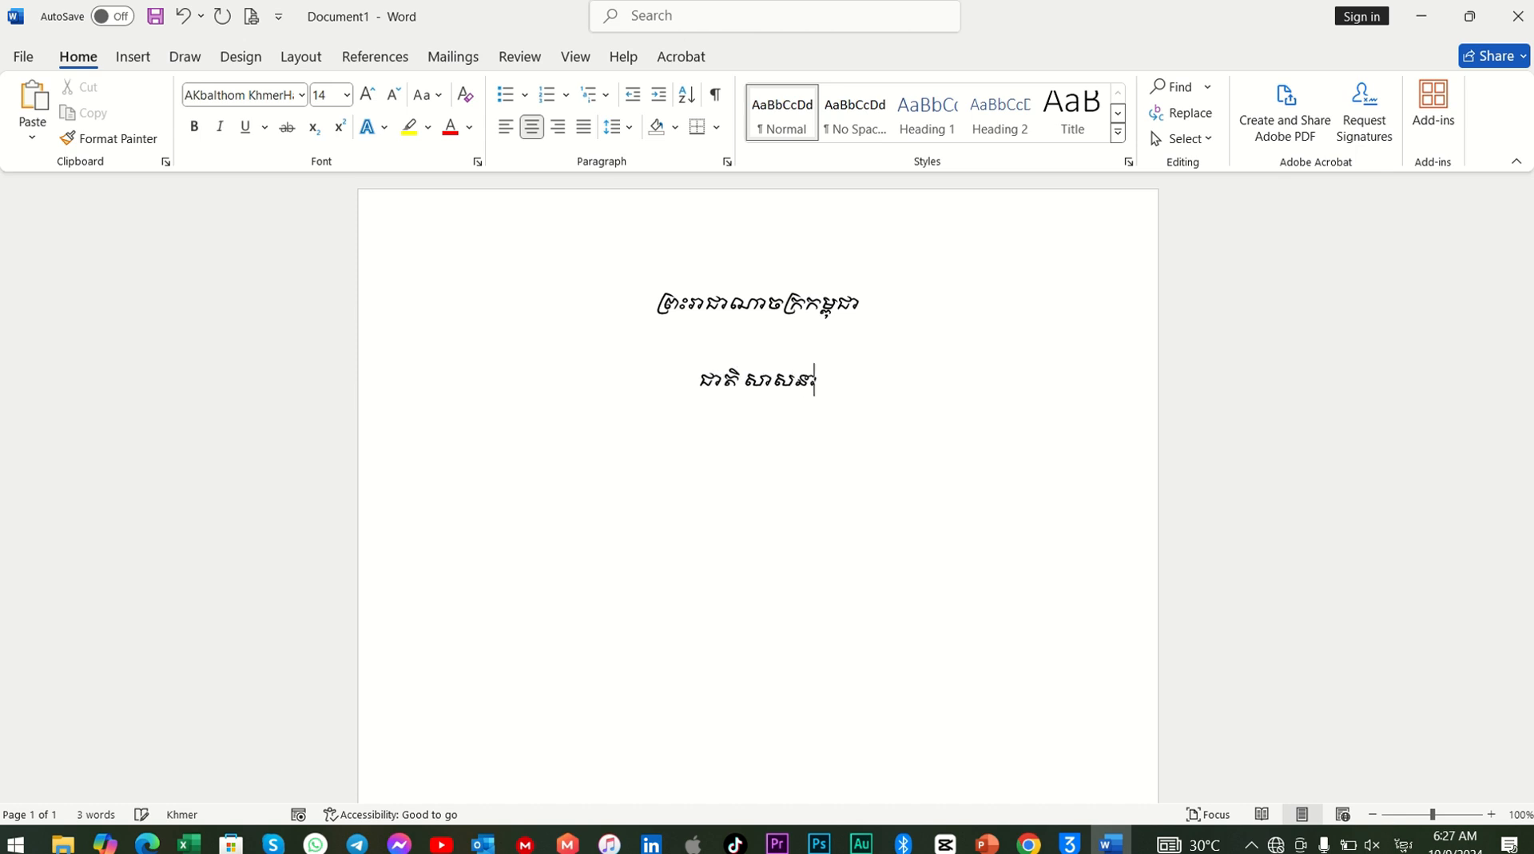
pyautogui.write('រះ')
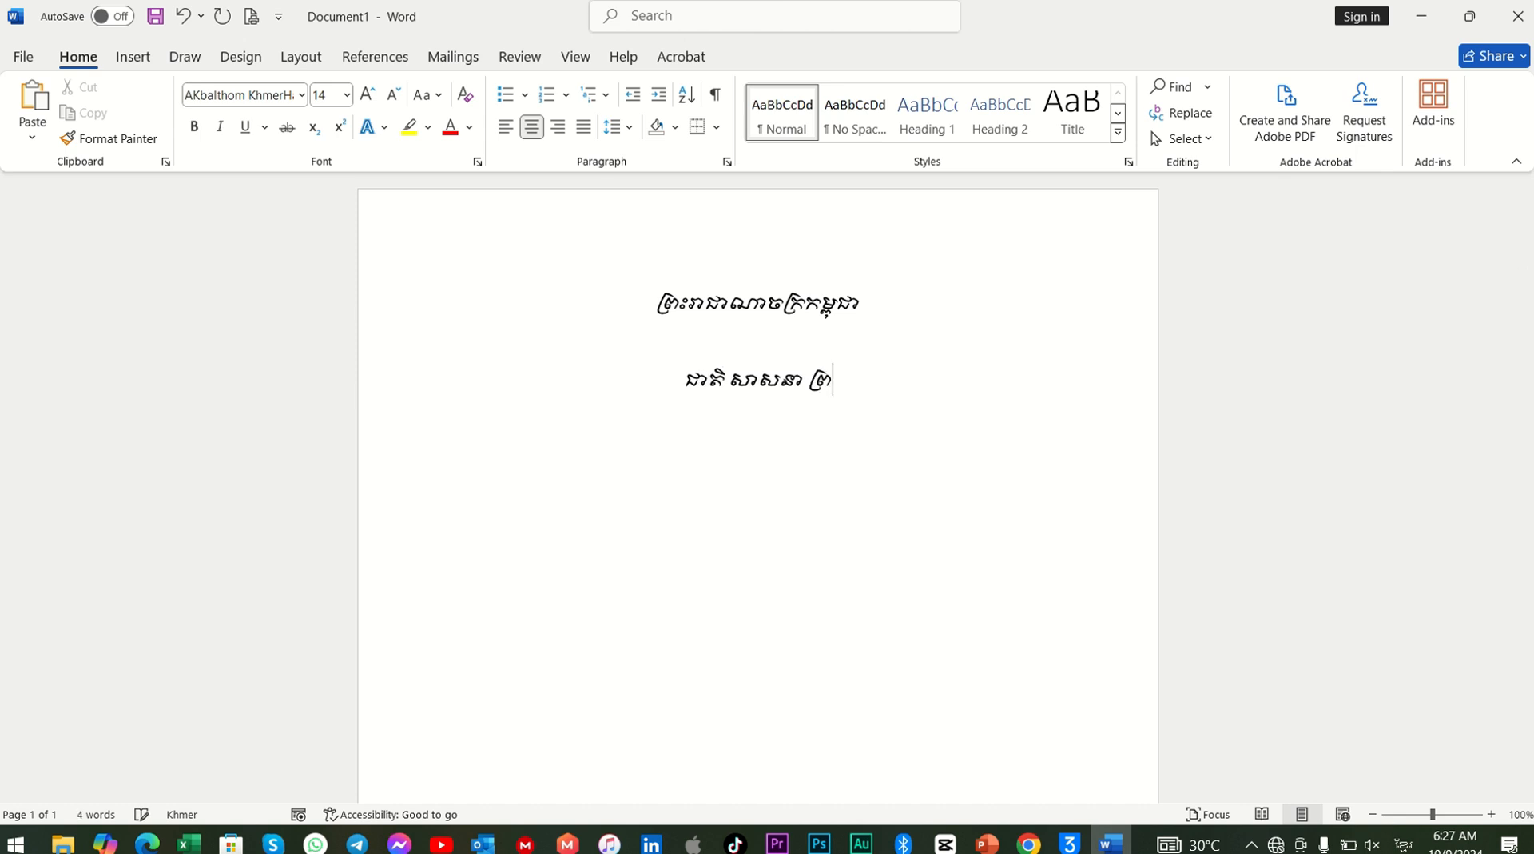
pyautogui.write('មហាក្រ')
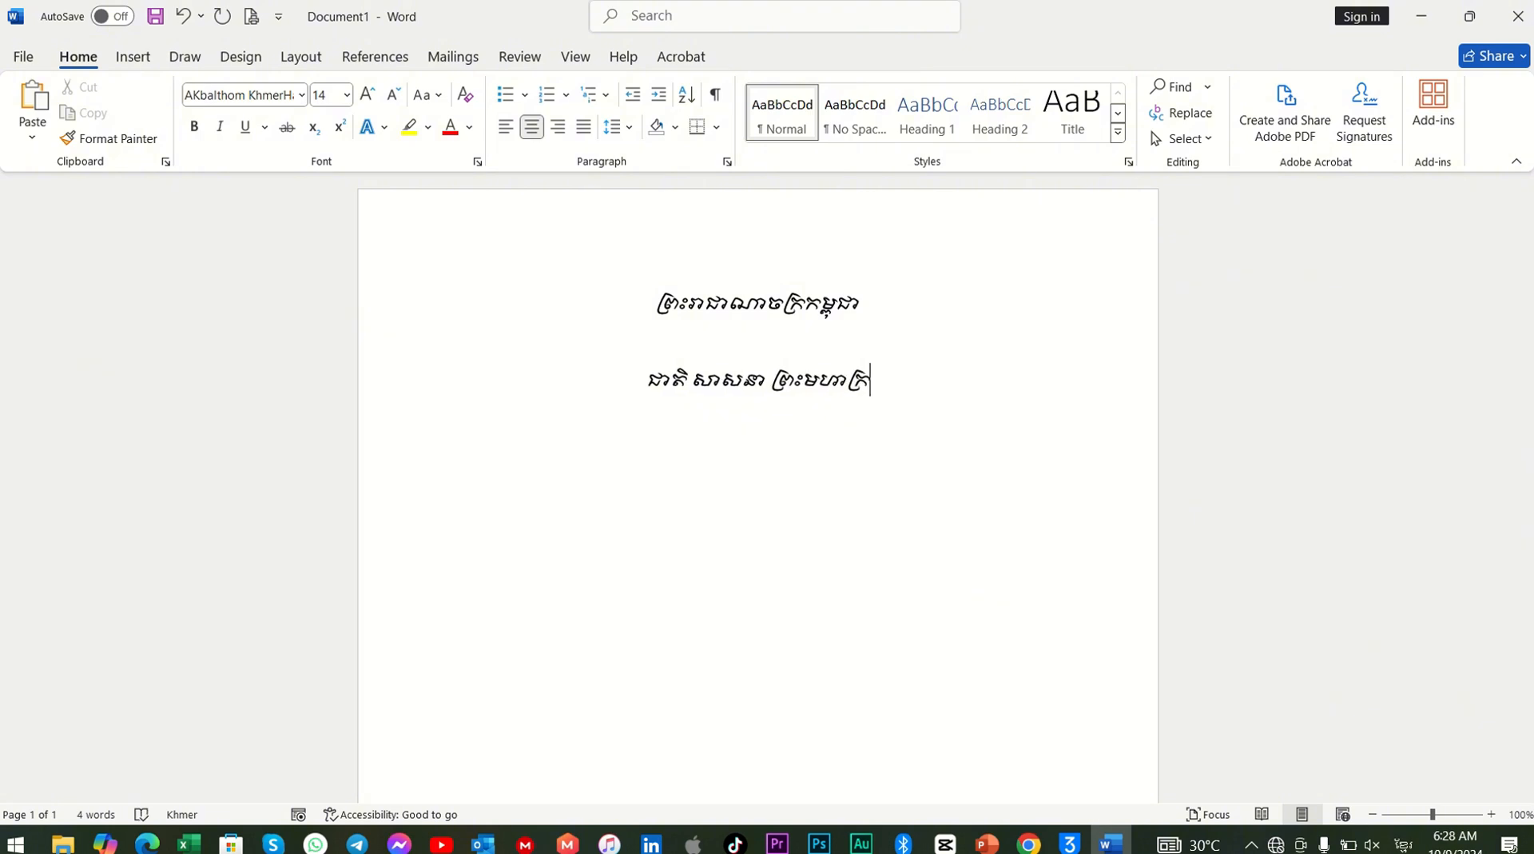
pyautogui.press('BackSpace')
pyautogui.press('BackSpace')
pyautogui.write('ត')
pyautogui.press('BackSpace')
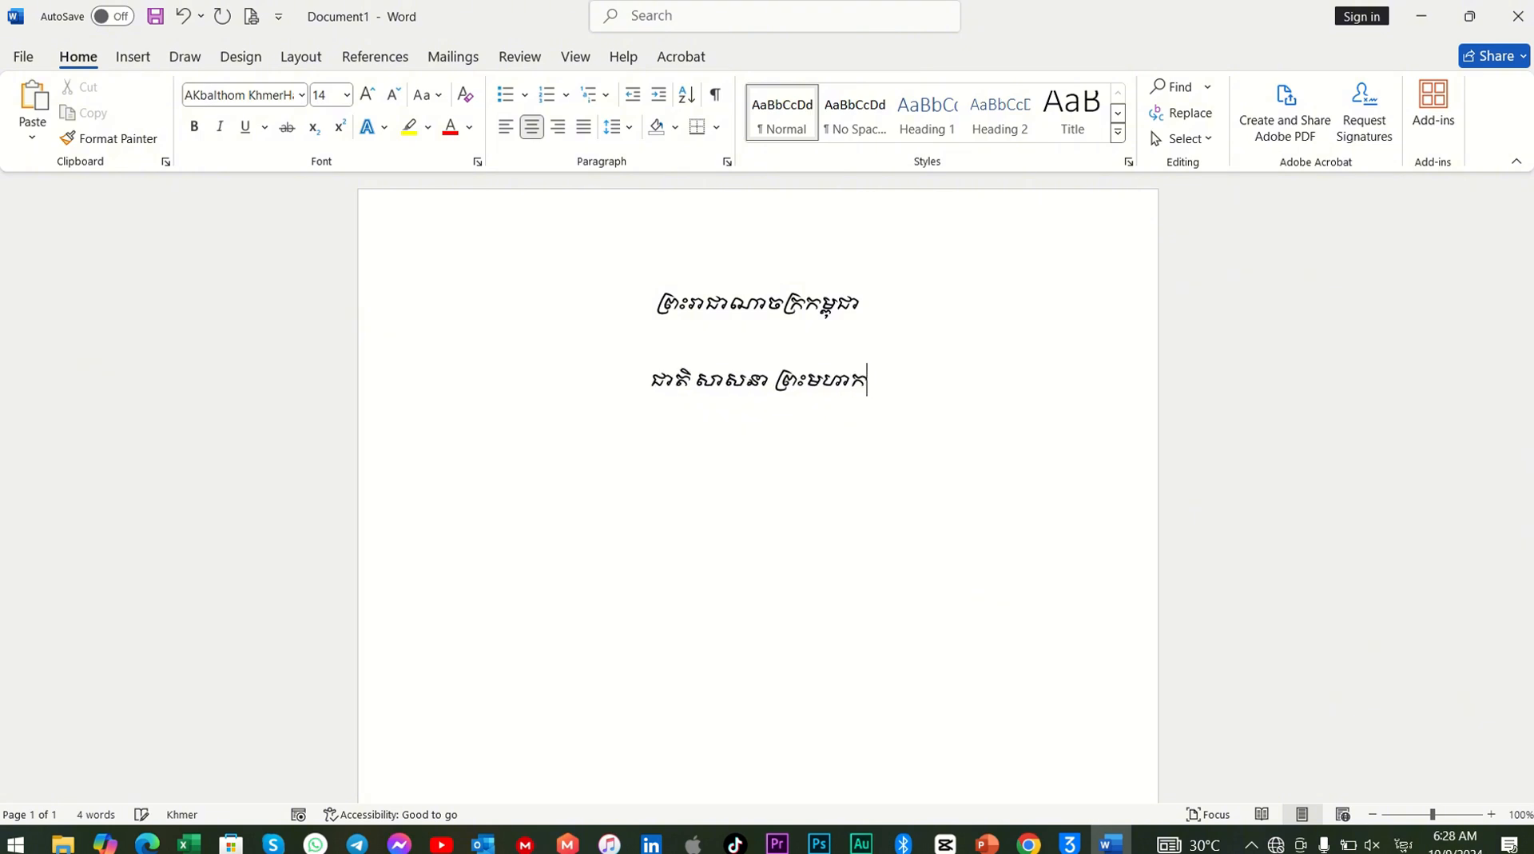
pyautogui.write('្ត')
pyautogui.press('BackSpace')
pyautogui.press('BackSpace')
pyautogui.write('្រ')
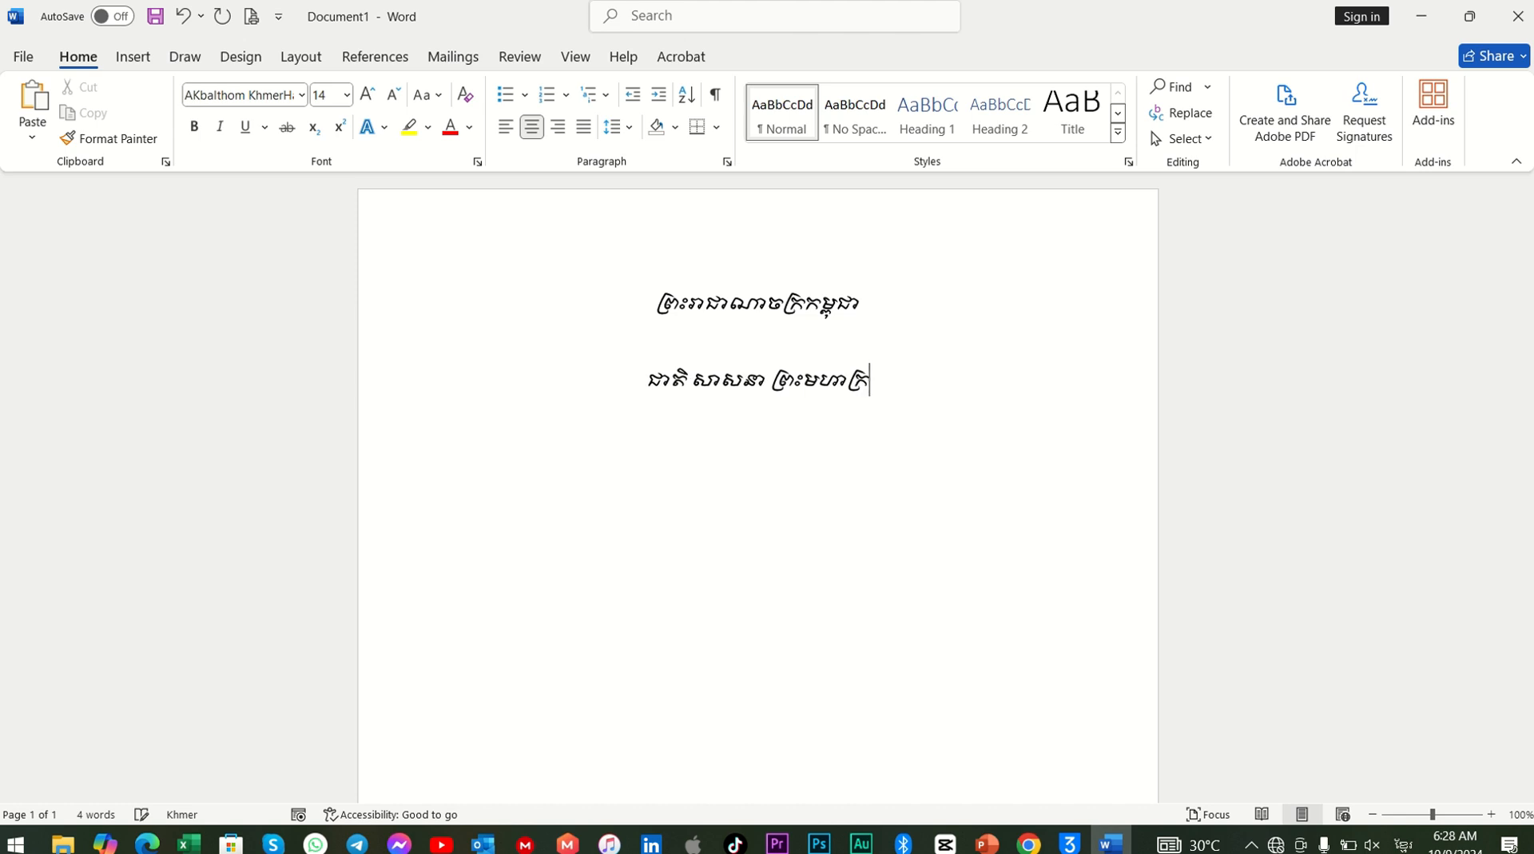
pyautogui.press('BackSpace')
pyautogui.press('BackSpace')
pyautogui.write('្សត្រ')
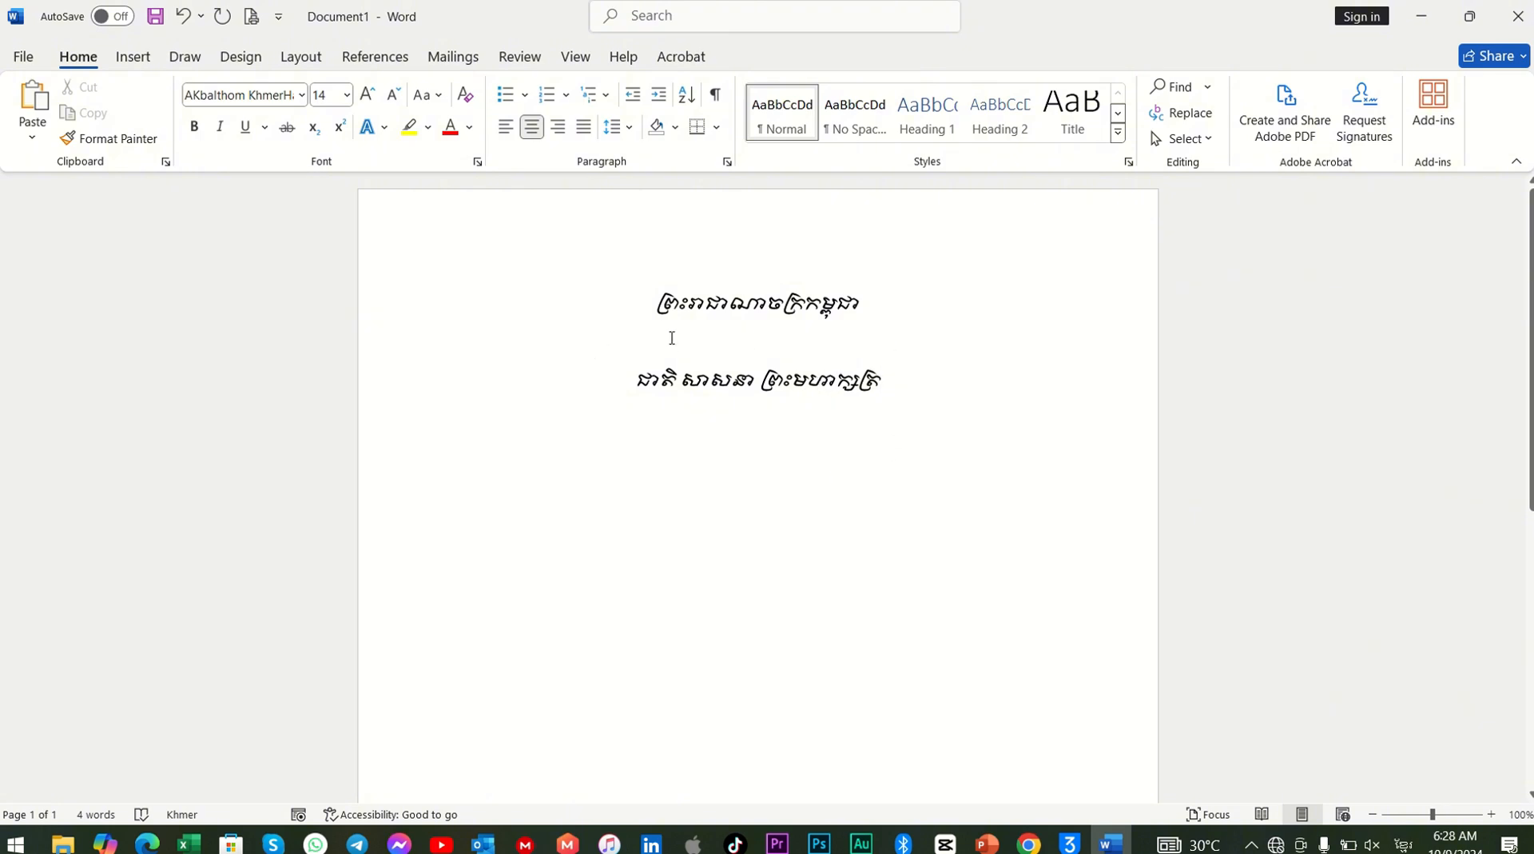
# Select both heading lines and set their paragraph spacing after to 0 pt.
pyautogui.click(768, 339)
pyautogui.click(582, 333)
pyautogui.moveTo(891, 383); pyautogui.dragTo(586, 336)
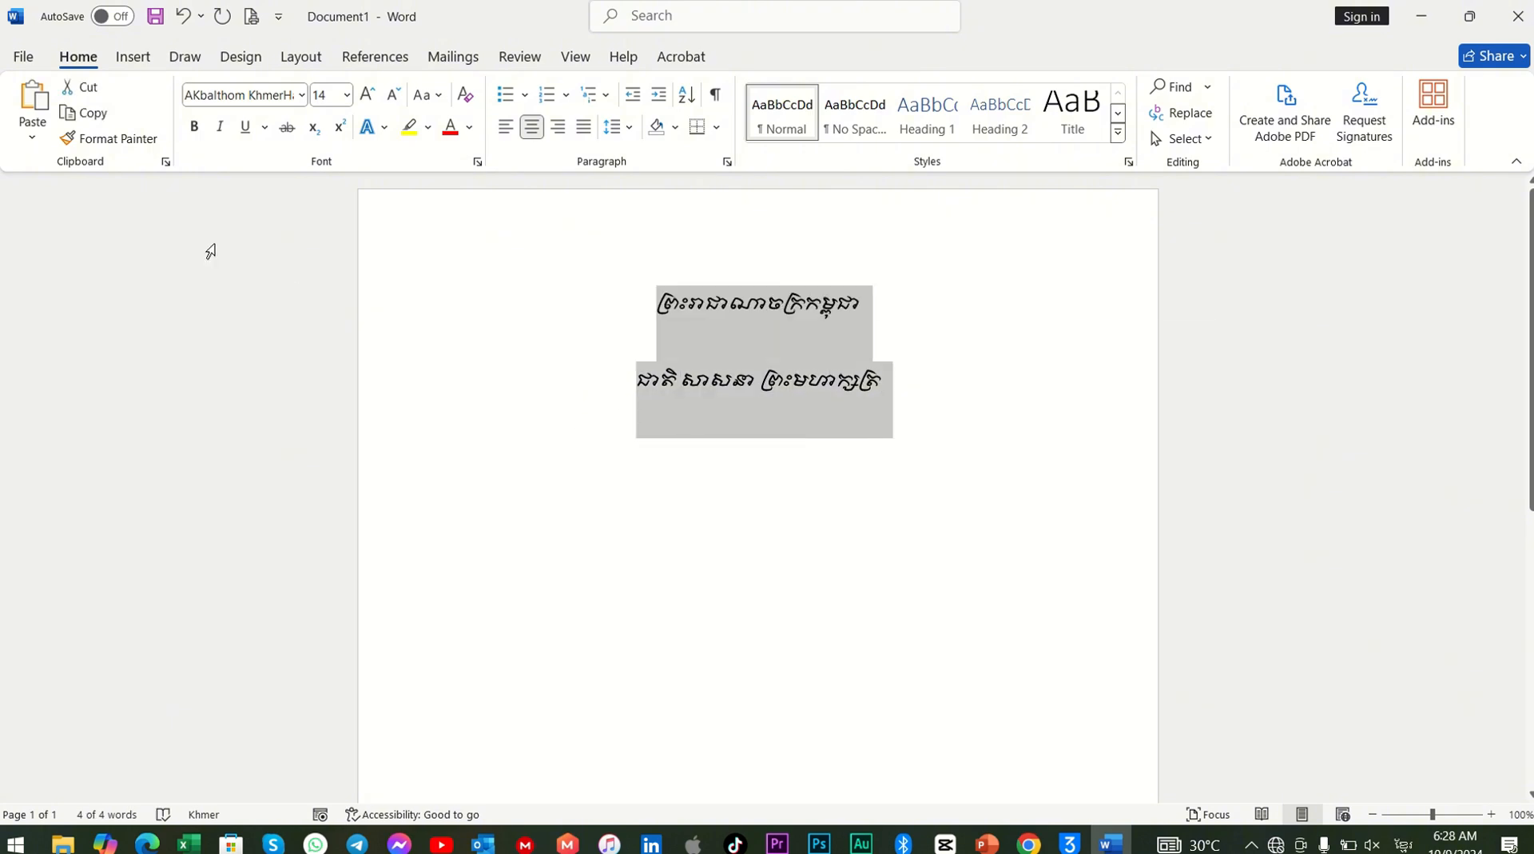
pyautogui.click(727, 163)
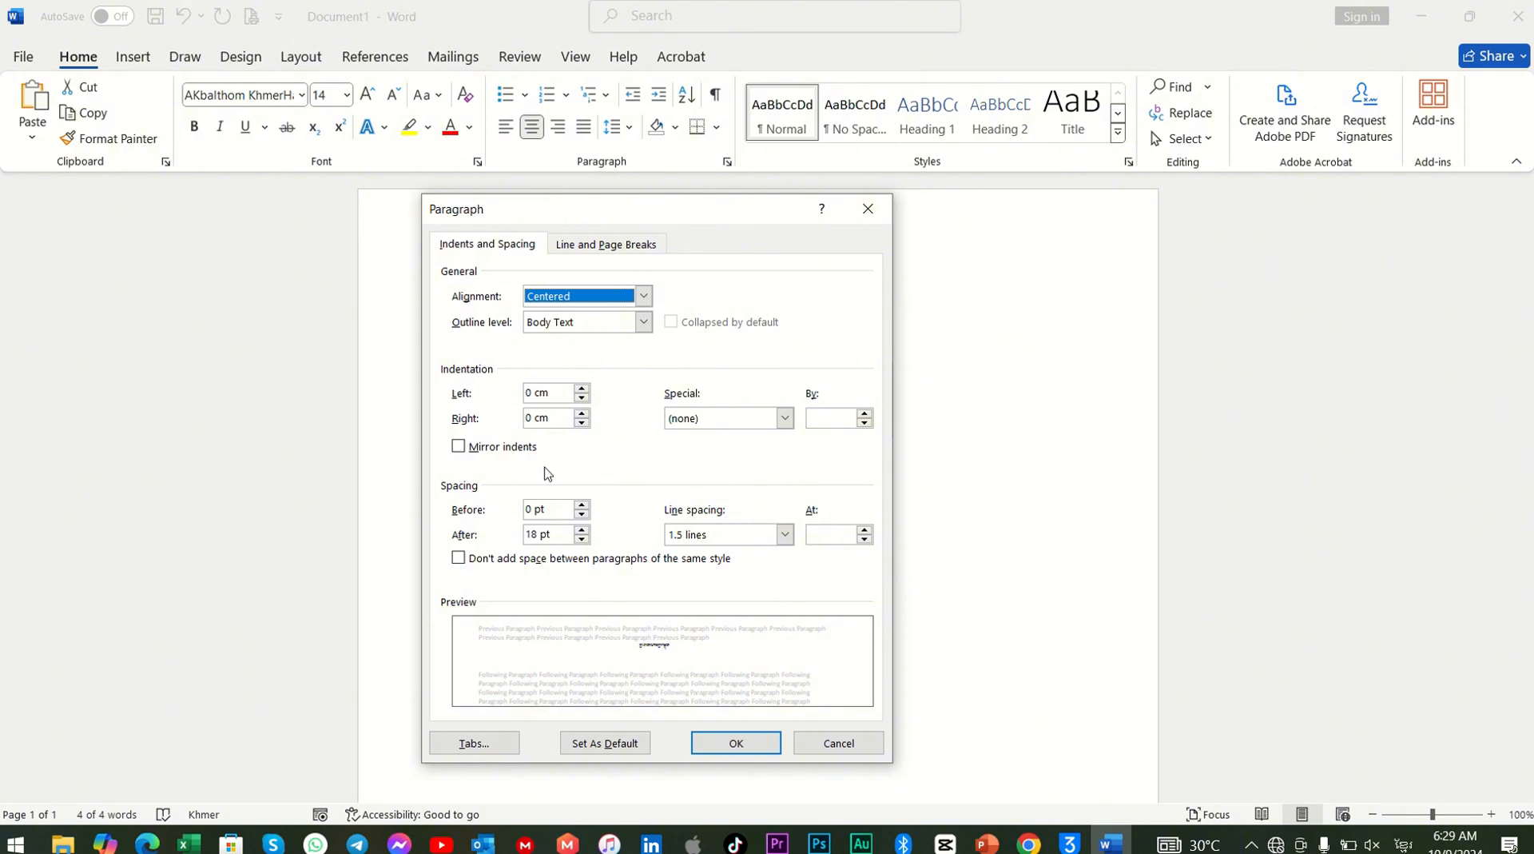
pyautogui.click(585, 535)
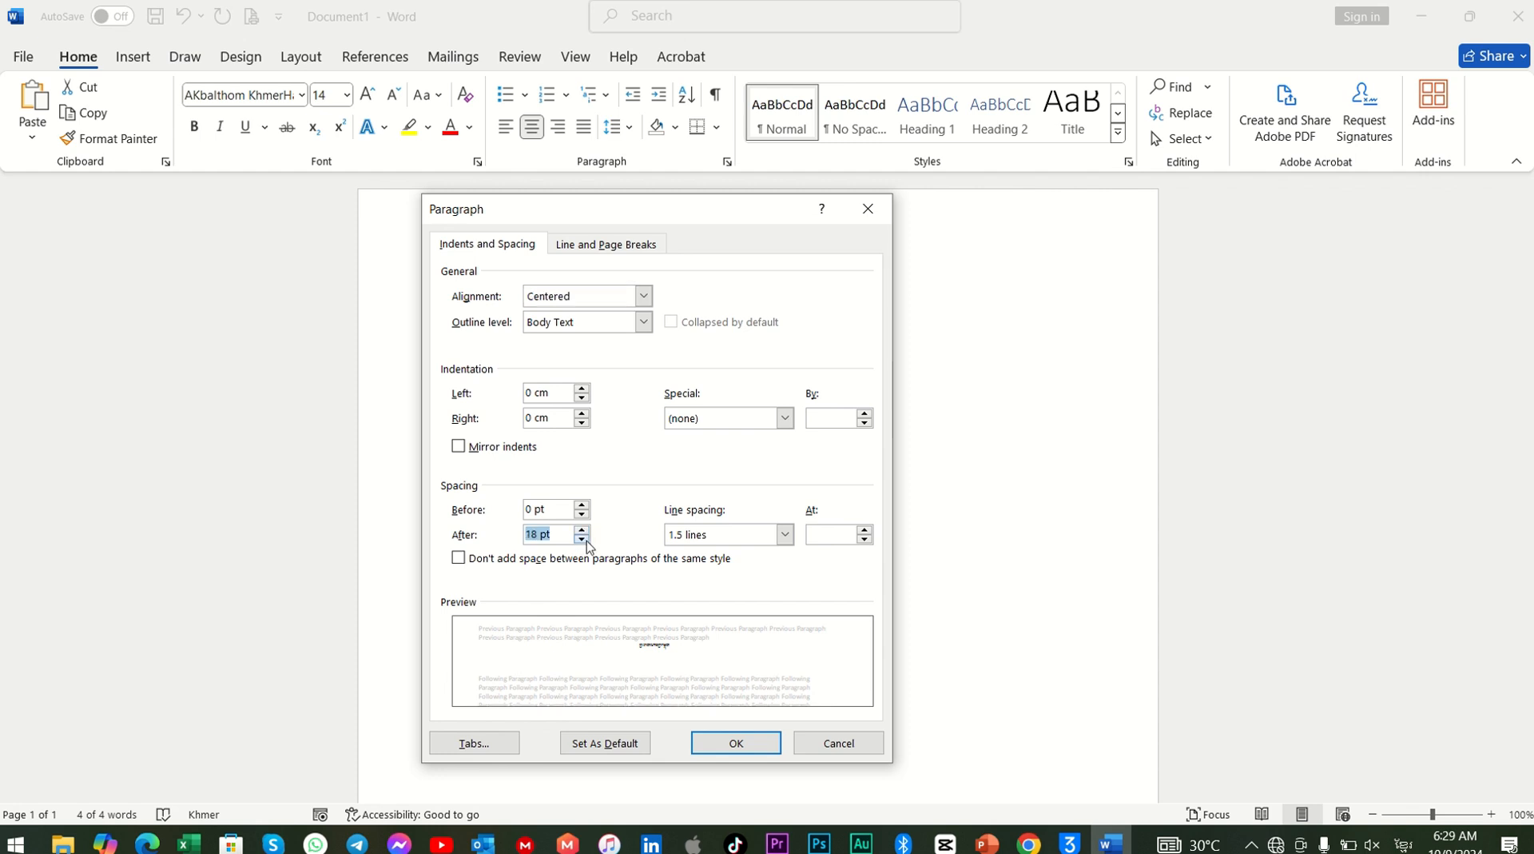
pyautogui.click(586, 540)
pyautogui.click(587, 540)
pyautogui.click(587, 540)
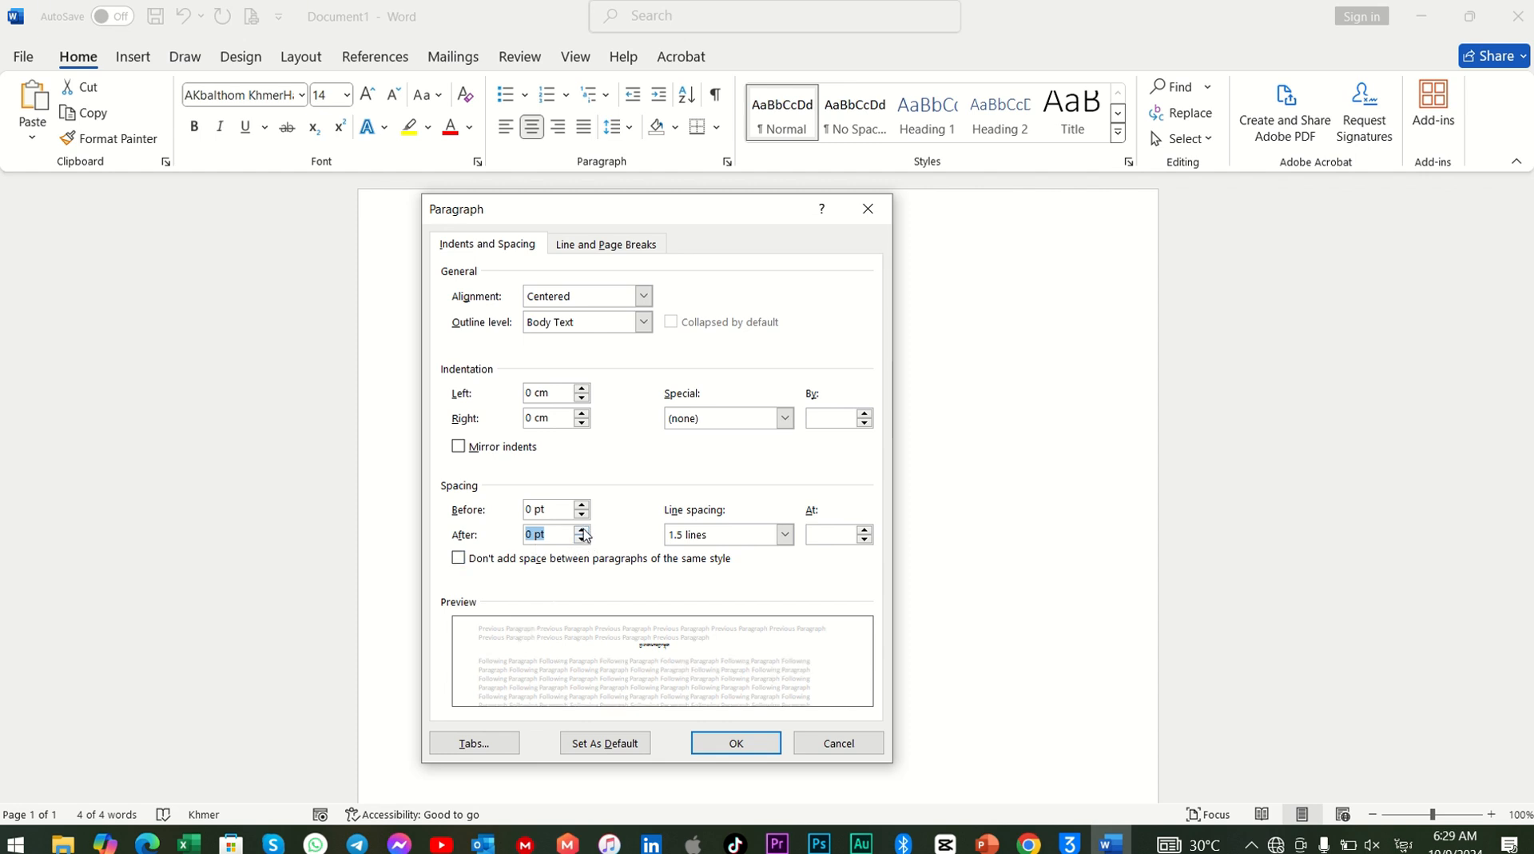
pyautogui.click(583, 528)
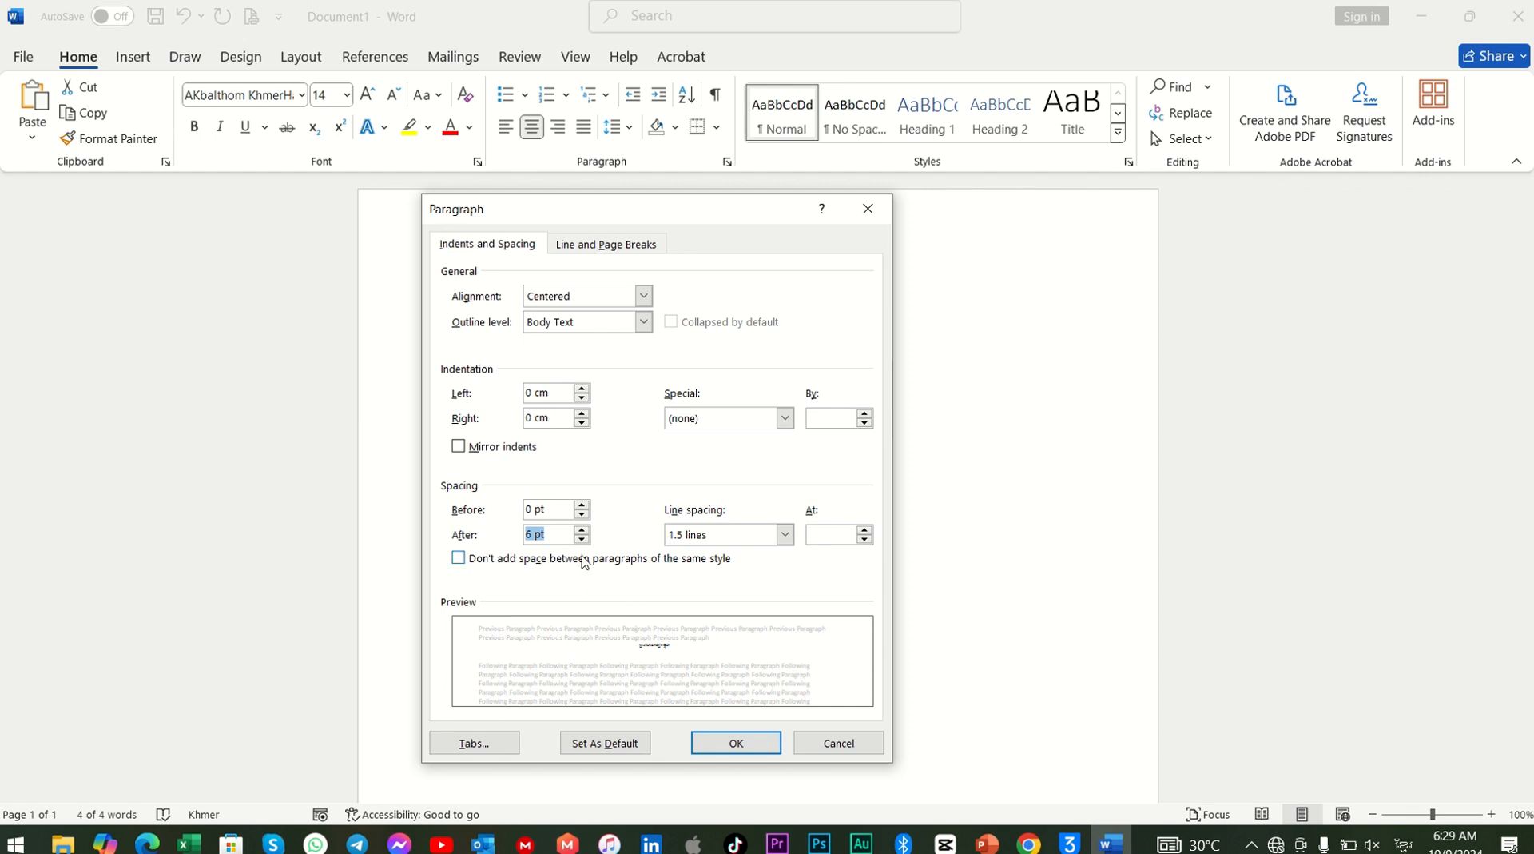
pyautogui.click(583, 529)
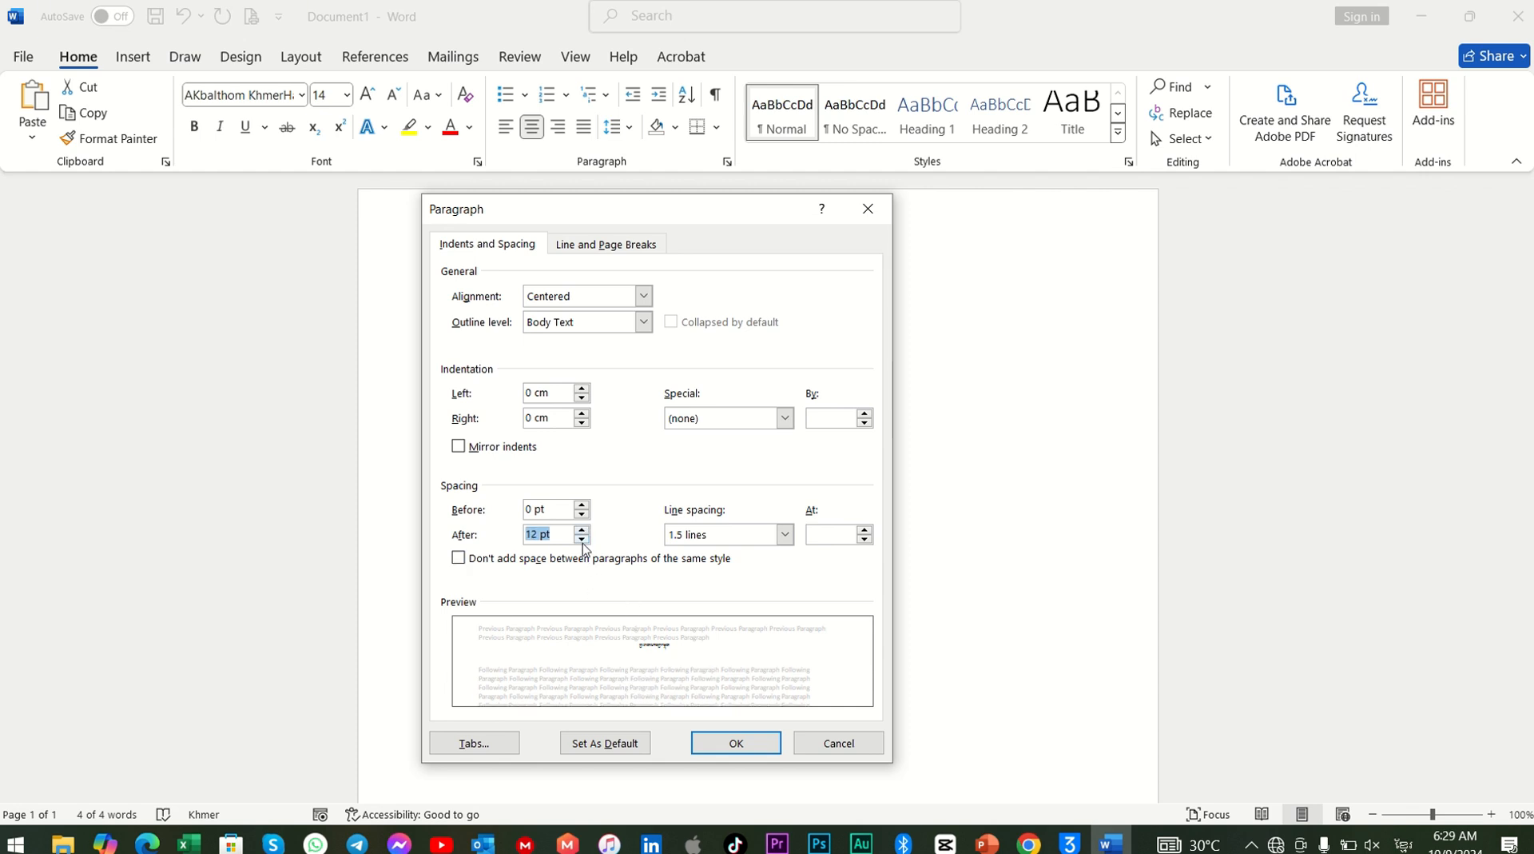
pyautogui.click(581, 540)
pyautogui.click(582, 540)
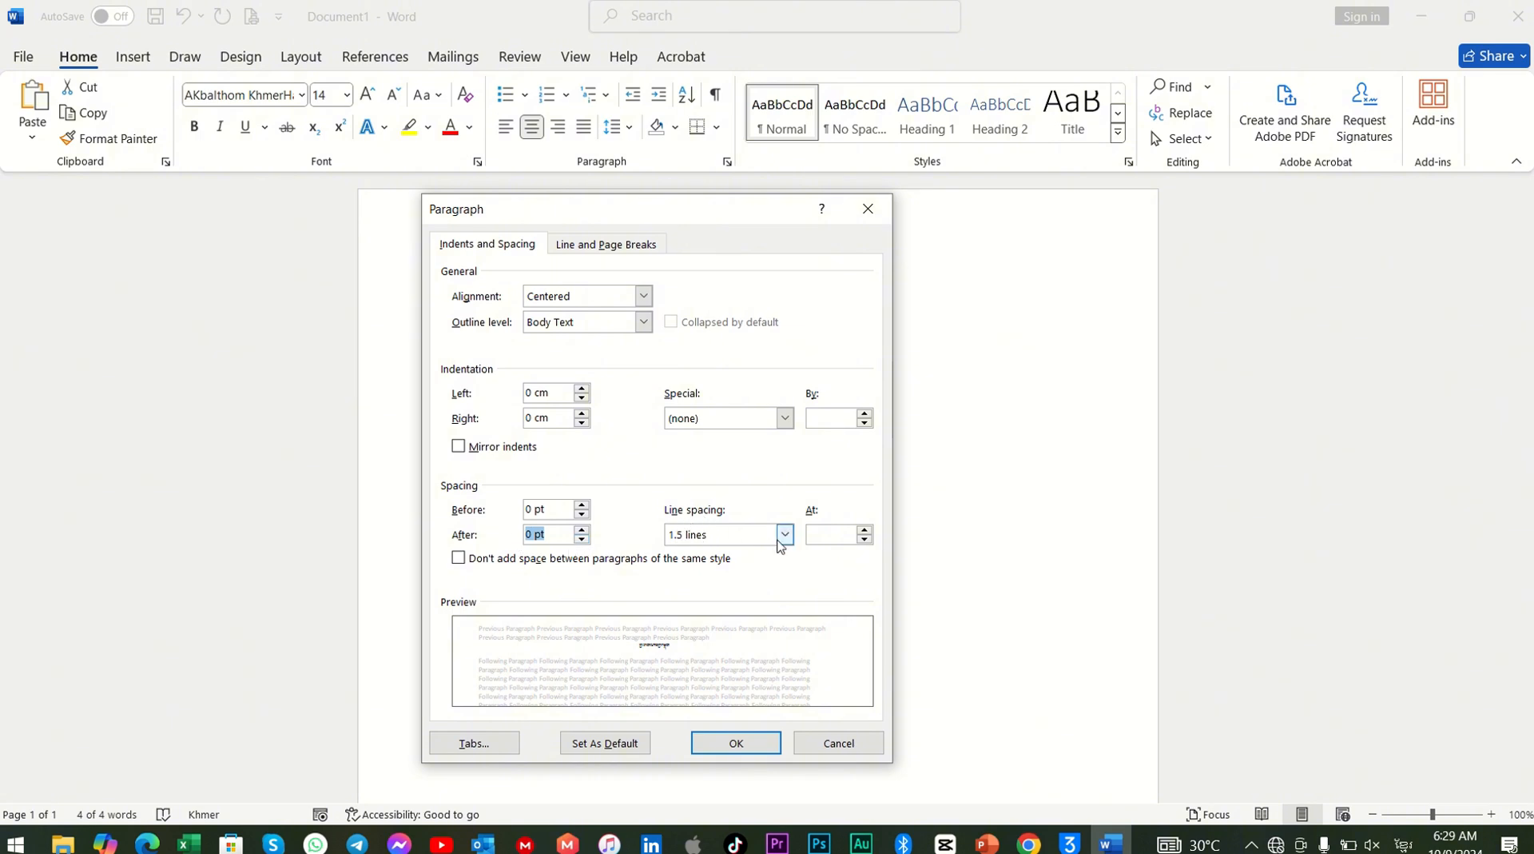
# Set the line spacing of both heading lines to Single and apply the paragraph settings.
pyautogui.click(782, 534)
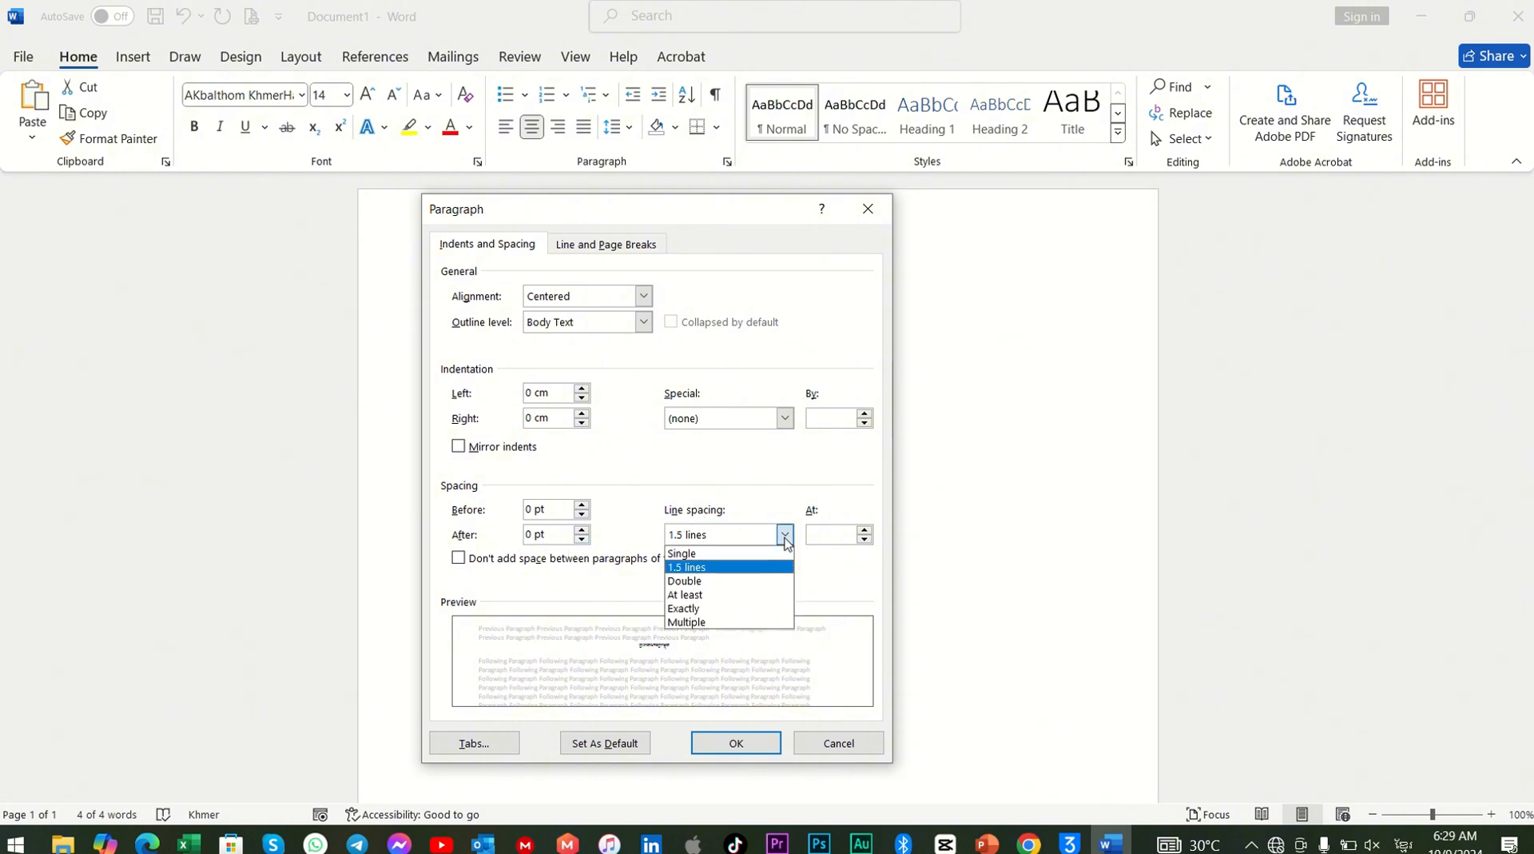
pyautogui.click(747, 556)
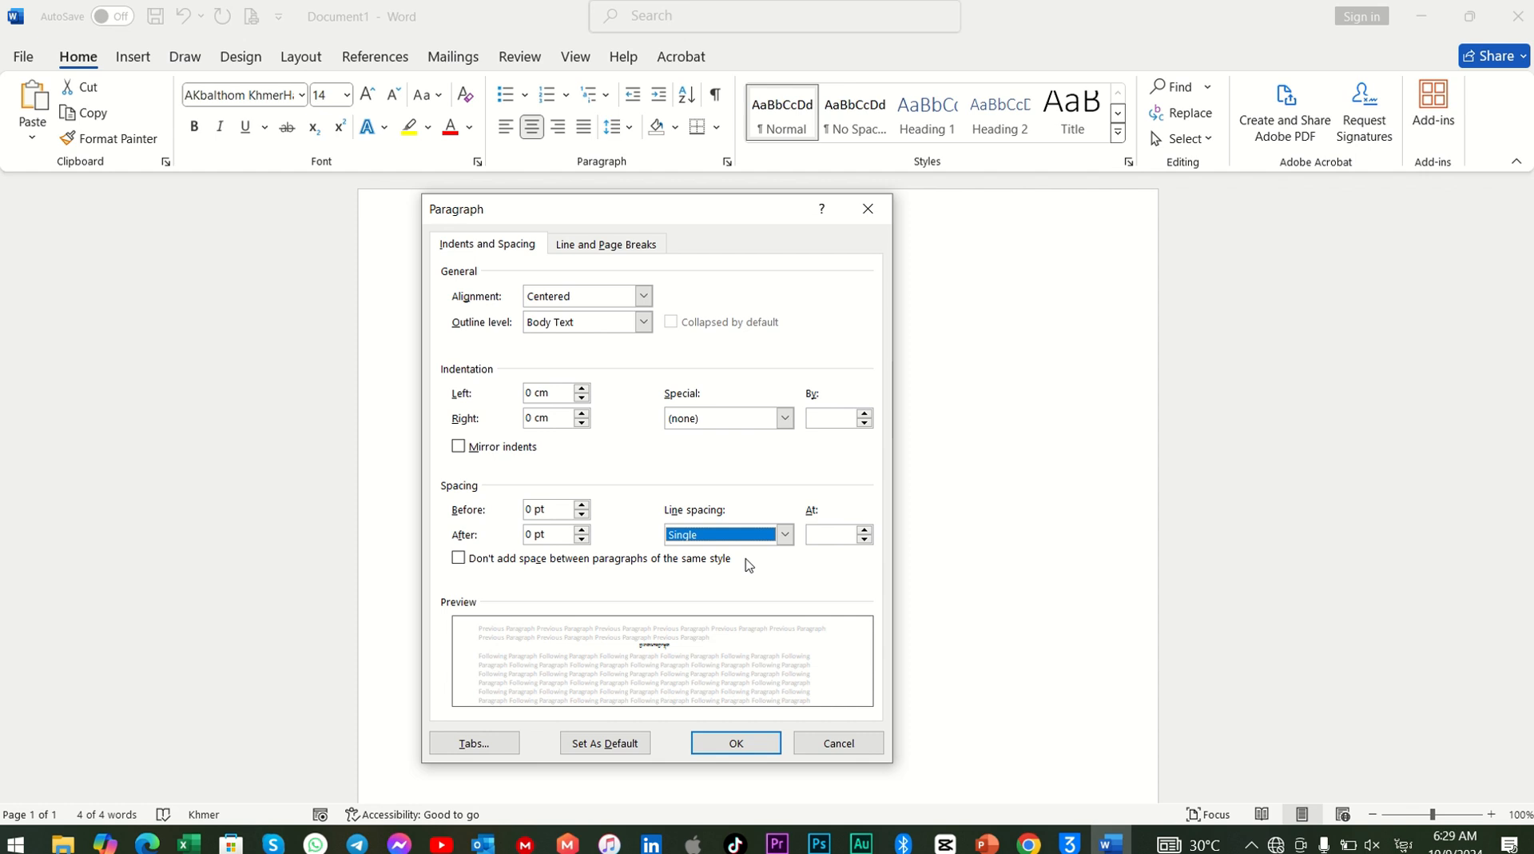
pyautogui.click(724, 744)
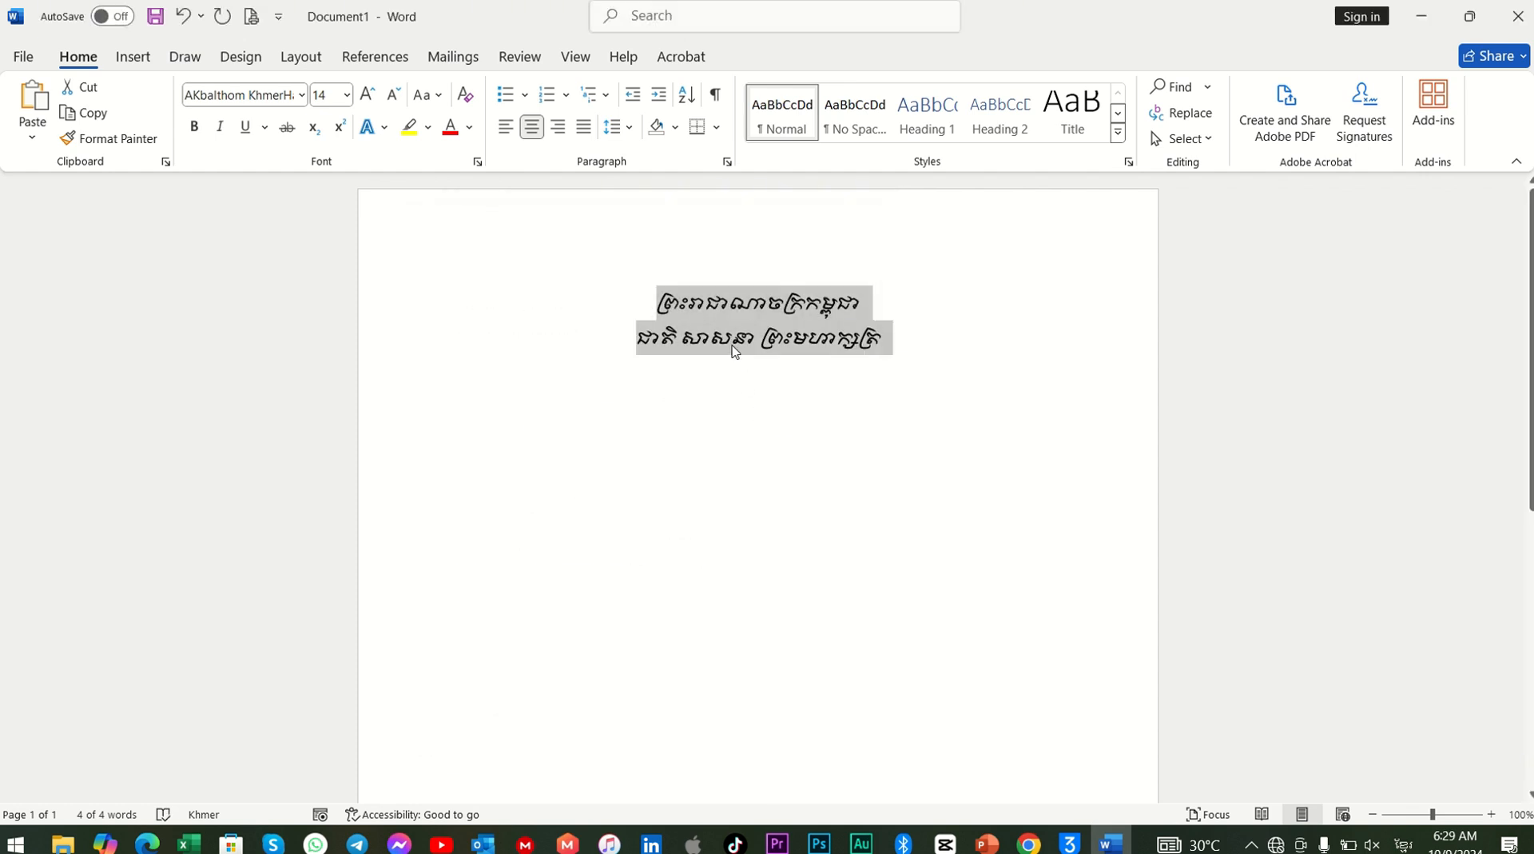
# Add a third centred line reading "លិខិតបើកចំហរ" below the two heading lines.
pyautogui.click(734, 350)
pyautogui.click(899, 335)
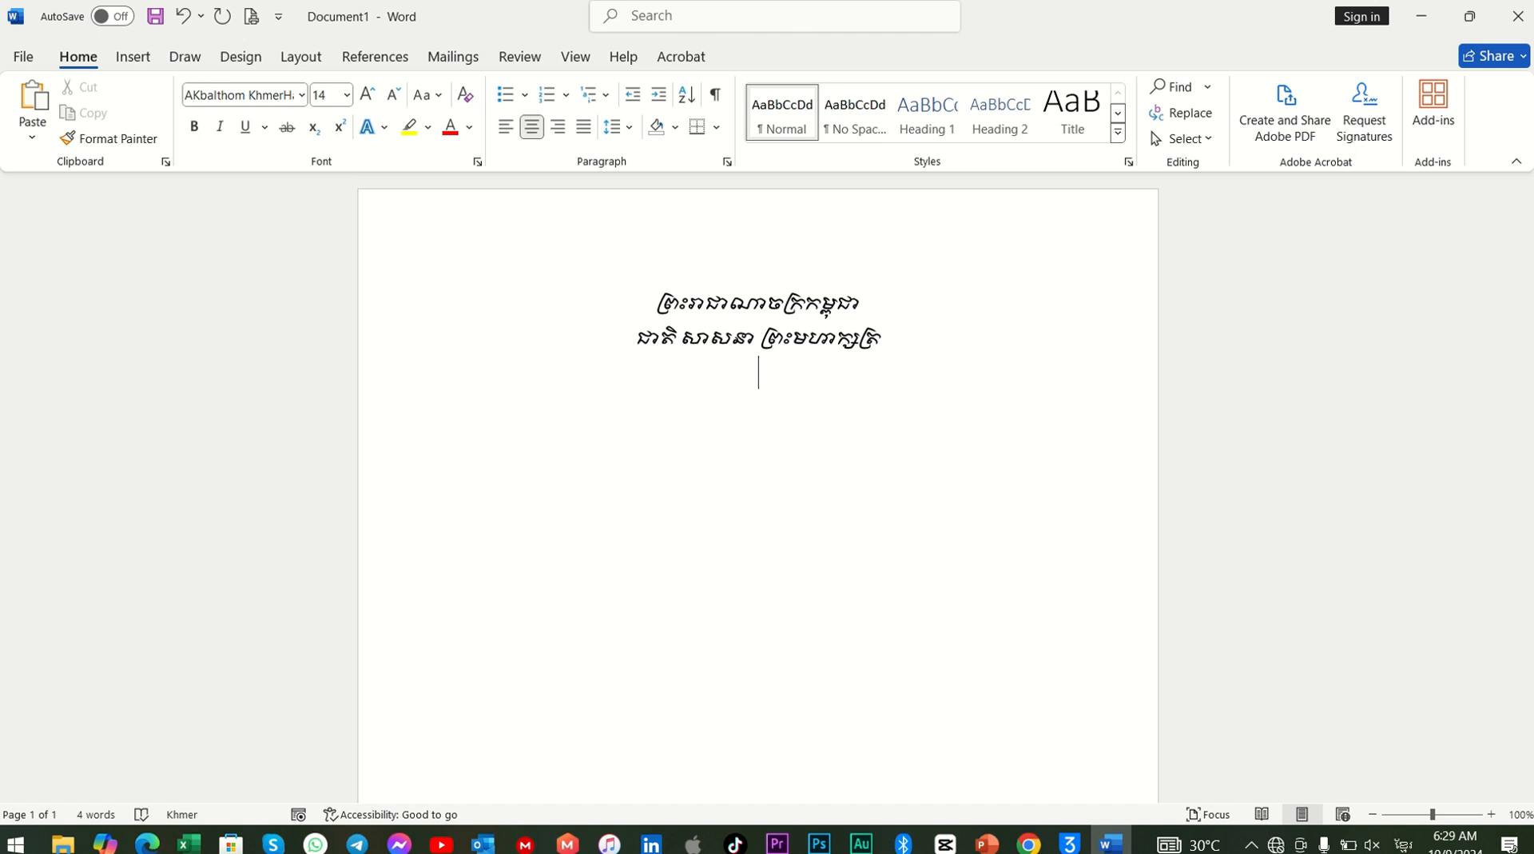
pyautogui.write('លី')
pyautogui.write('ខិត')
pyautogui.write('ប')
pyautogui.write('ើ')
pyautogui.write('ក')
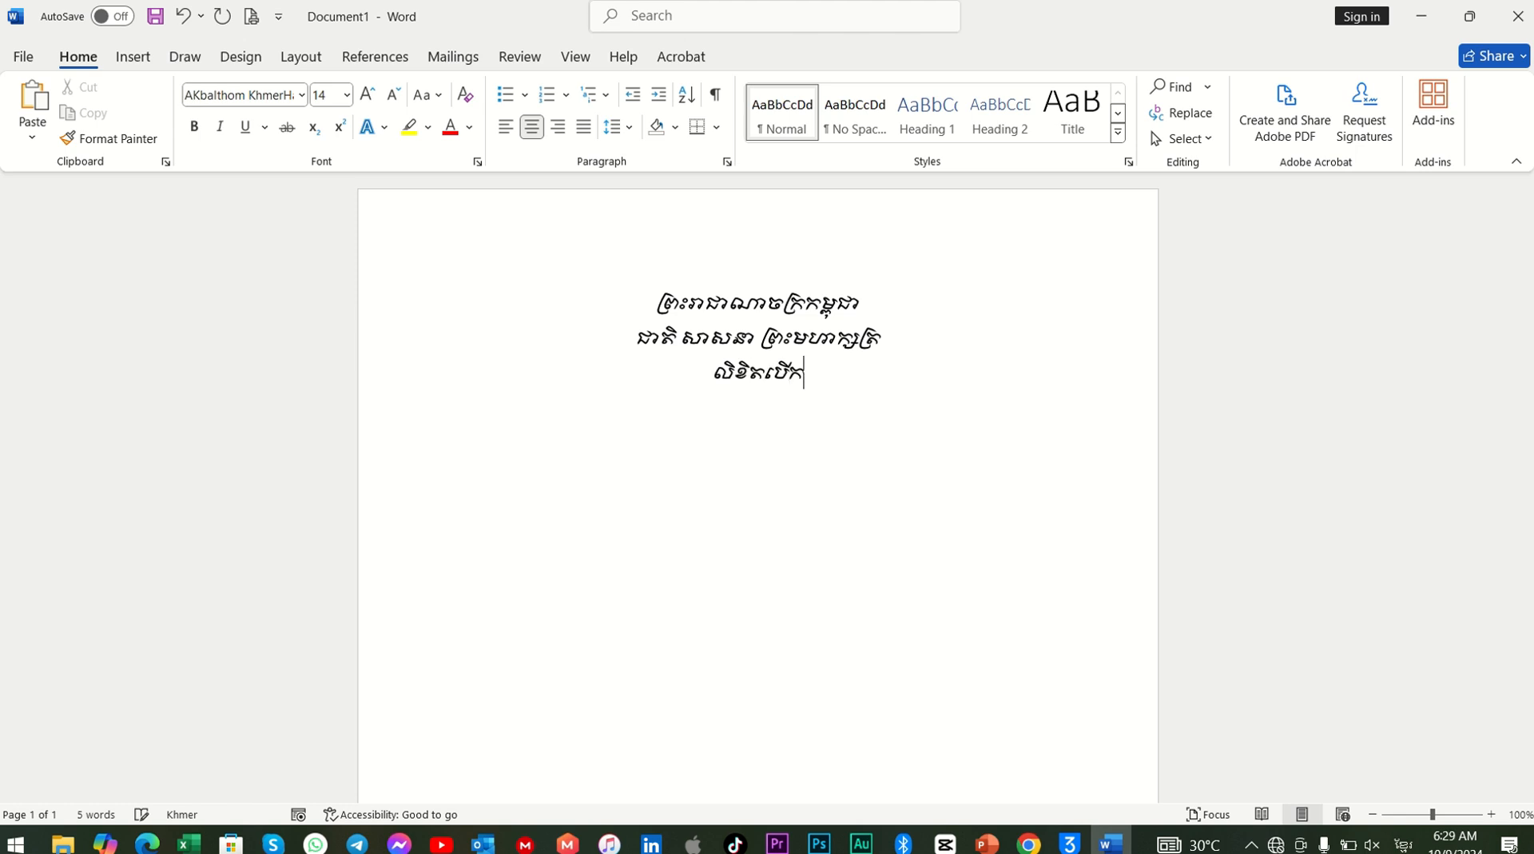
pyautogui.write('ថំ')
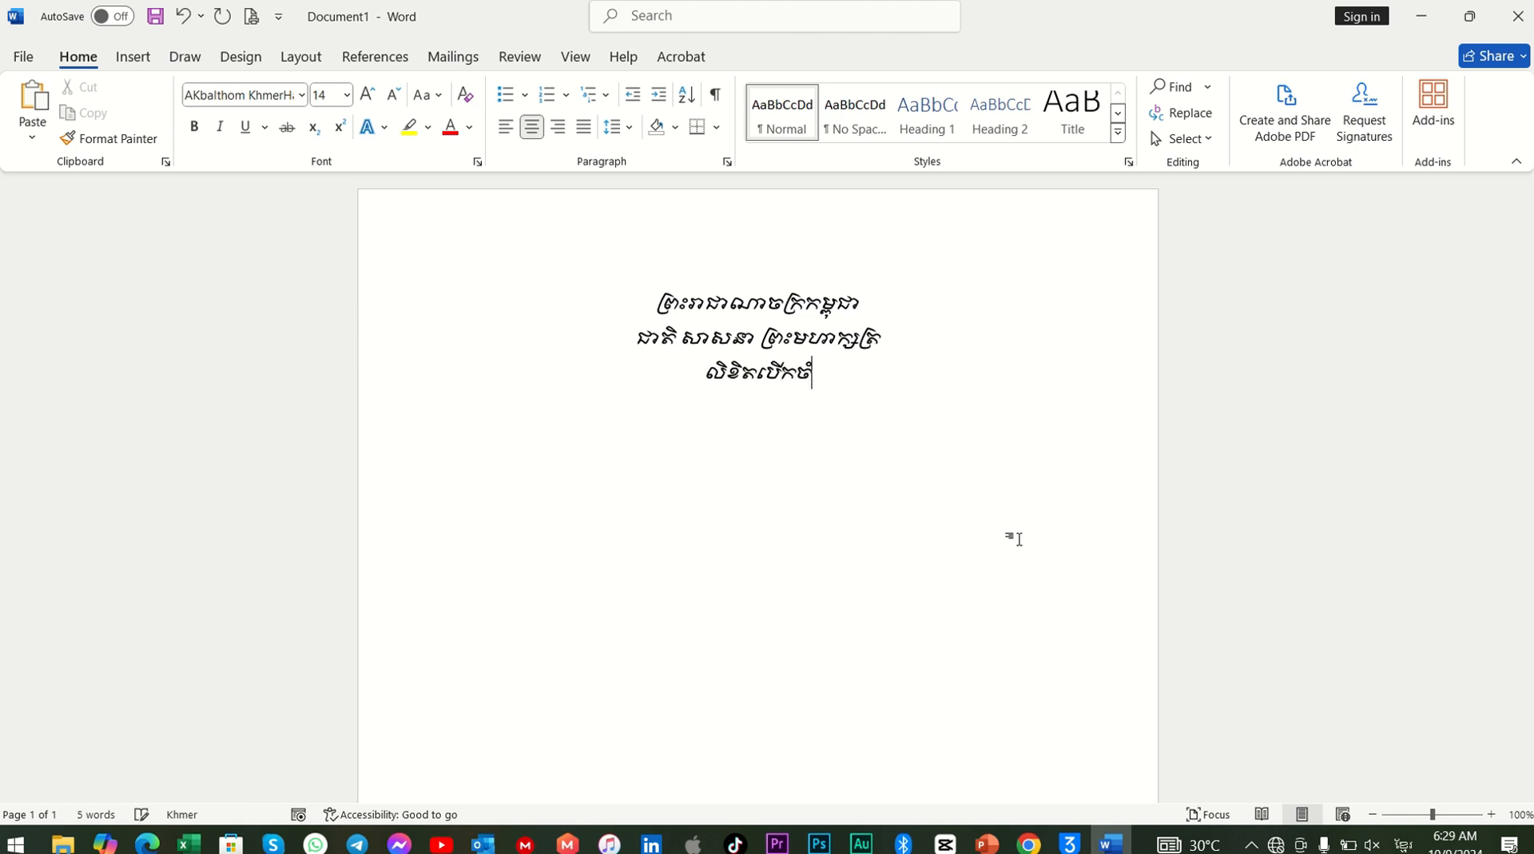
pyautogui.write('ហរ')
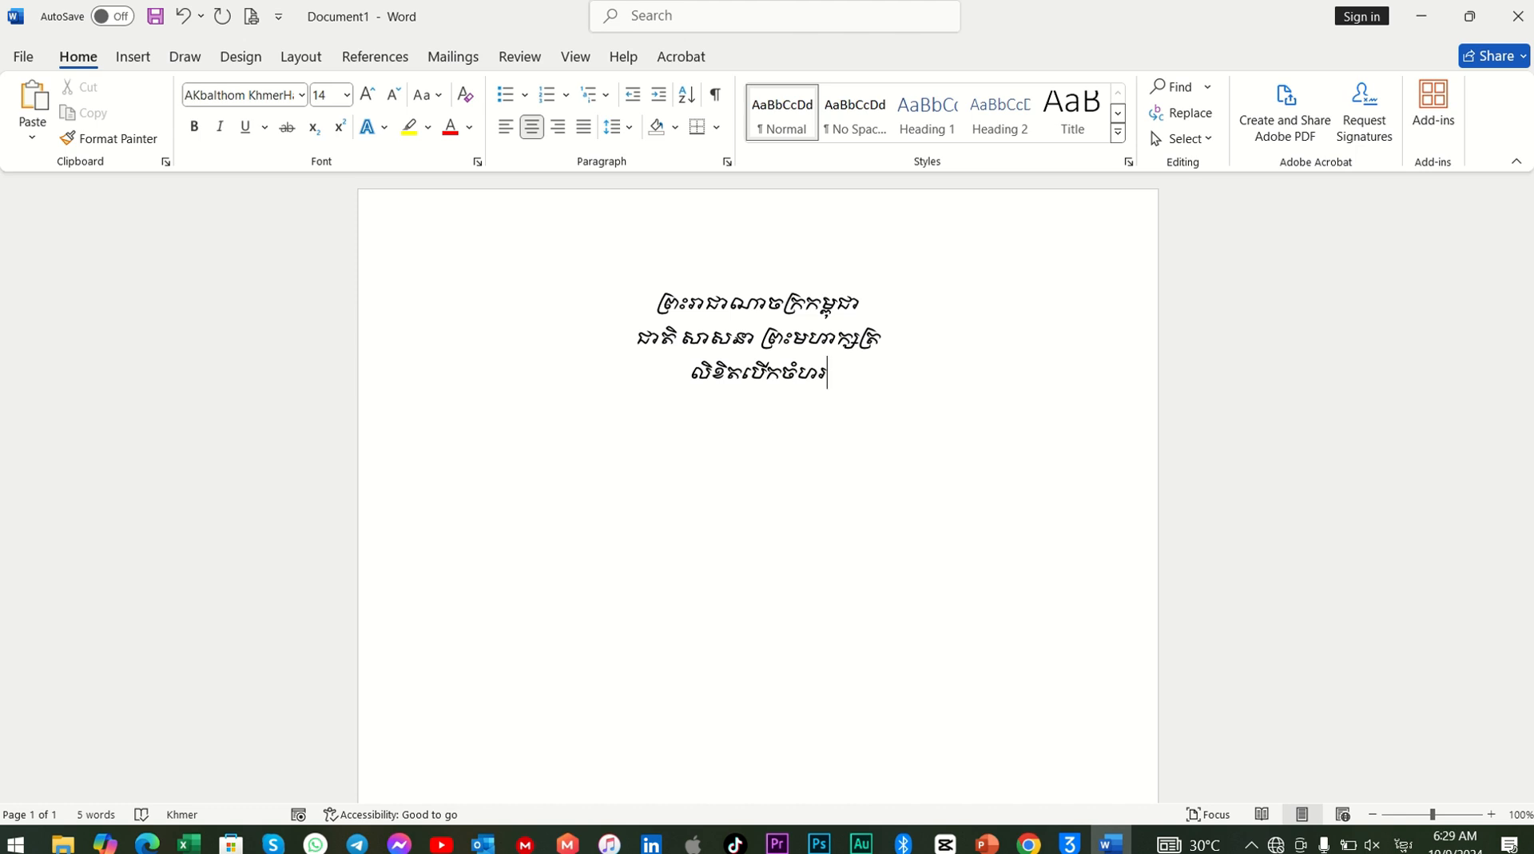